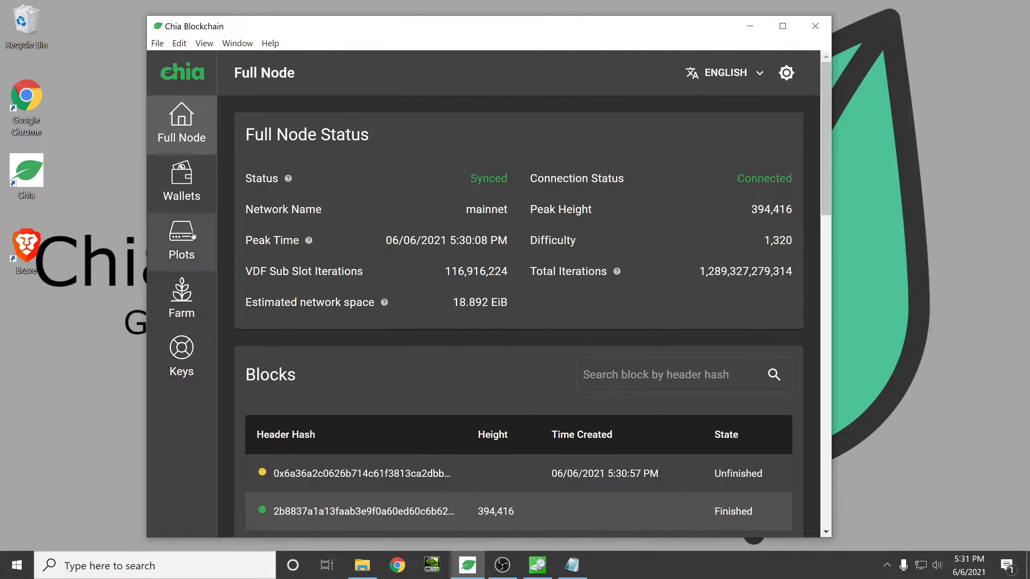
- Open the Plots page and switch to the Notepad list of Chia plotting factors
left_click(181, 242)
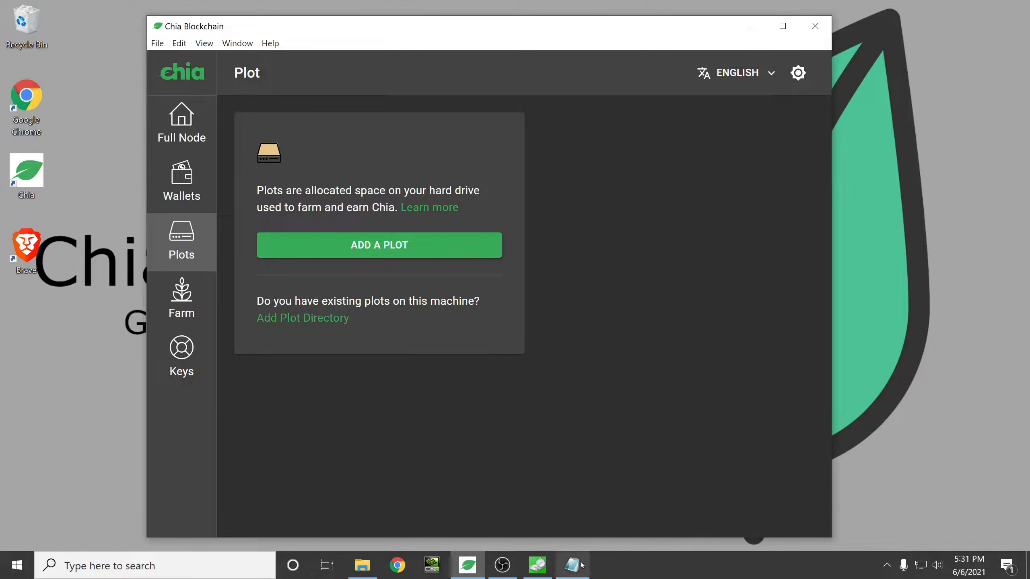
mouse_move(571, 565)
left_click(578, 565)
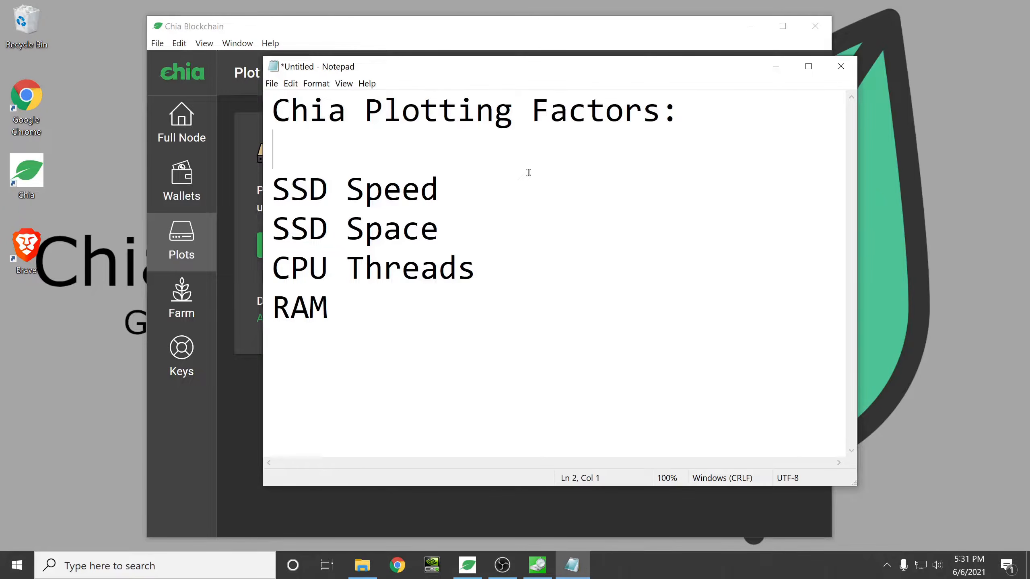
- Highlight SSD Speed, SSD Space, CPU Threads and RAM in turn in the note, and move its window off the Plots page
left_click_drag(428, 178, 243, 186)
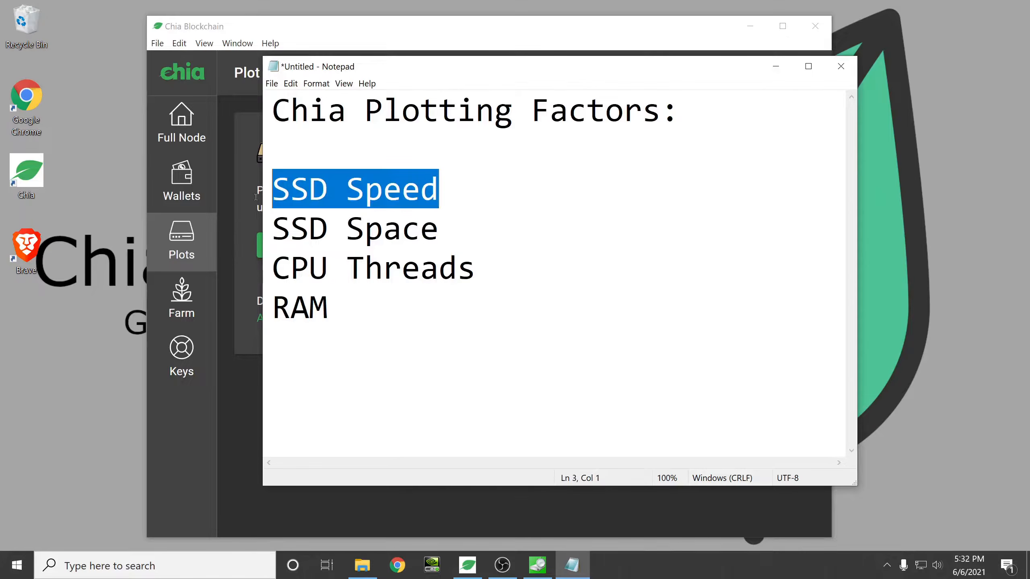
left_click_drag(448, 239, 260, 242)
left_click_drag(477, 269, 278, 280)
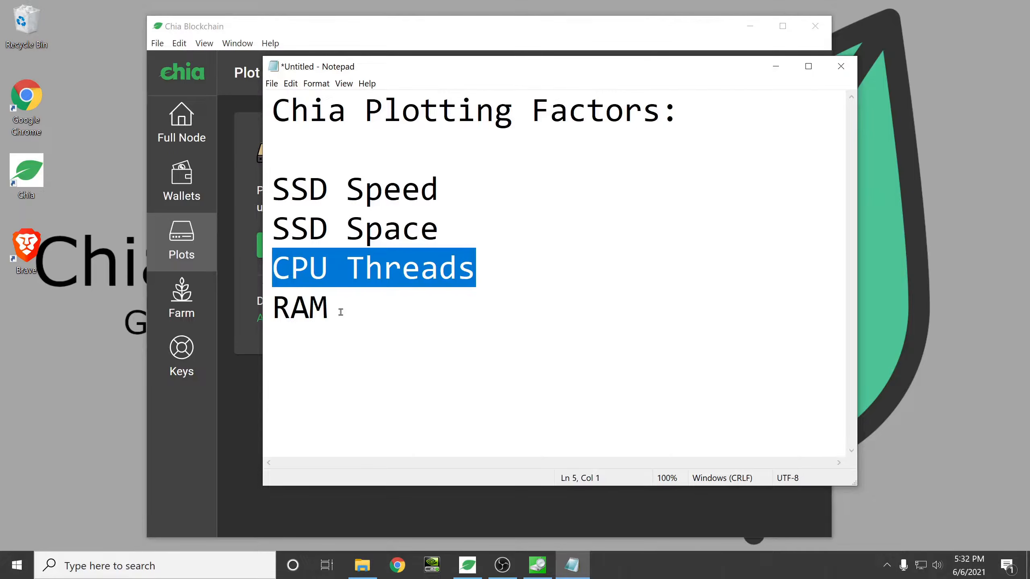
left_click_drag(345, 312, 263, 294)
key("Right")
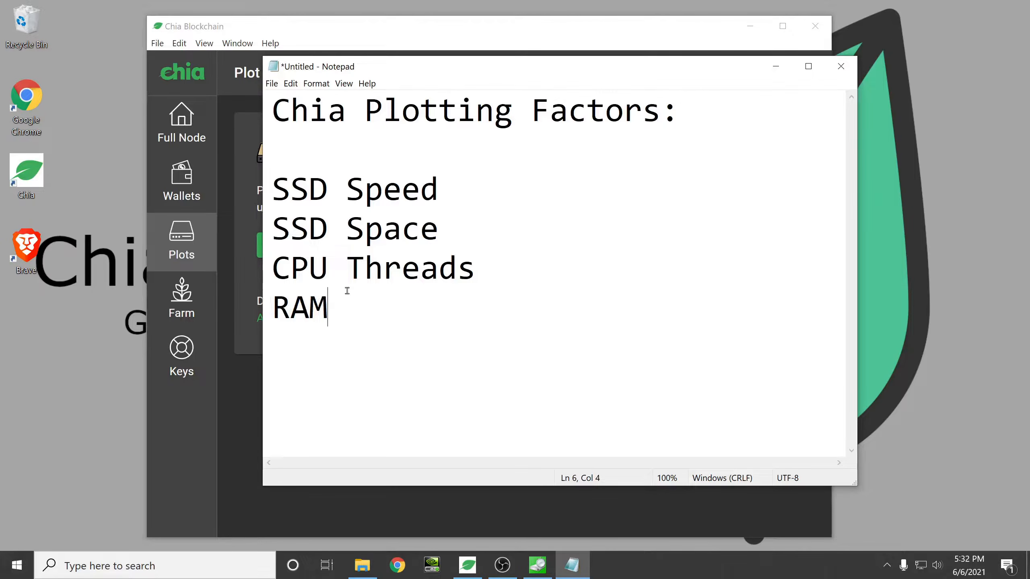
left_click_drag(480, 73, 641, 76)
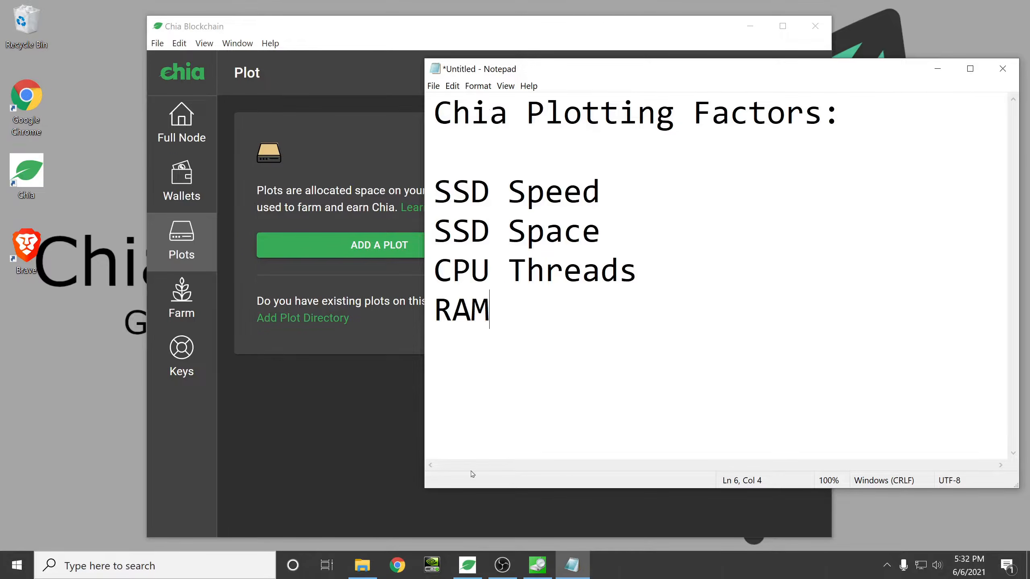
- Examine the computer's drives in File Explorer and the D: drive's read and write speeds in CrystalDiskMark
left_click(362, 565)
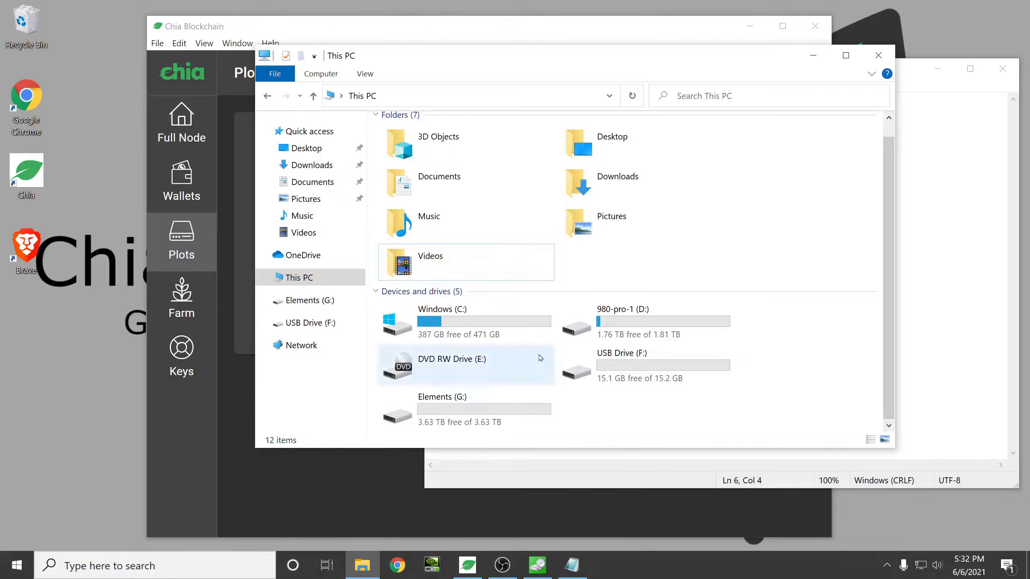
left_click(538, 568)
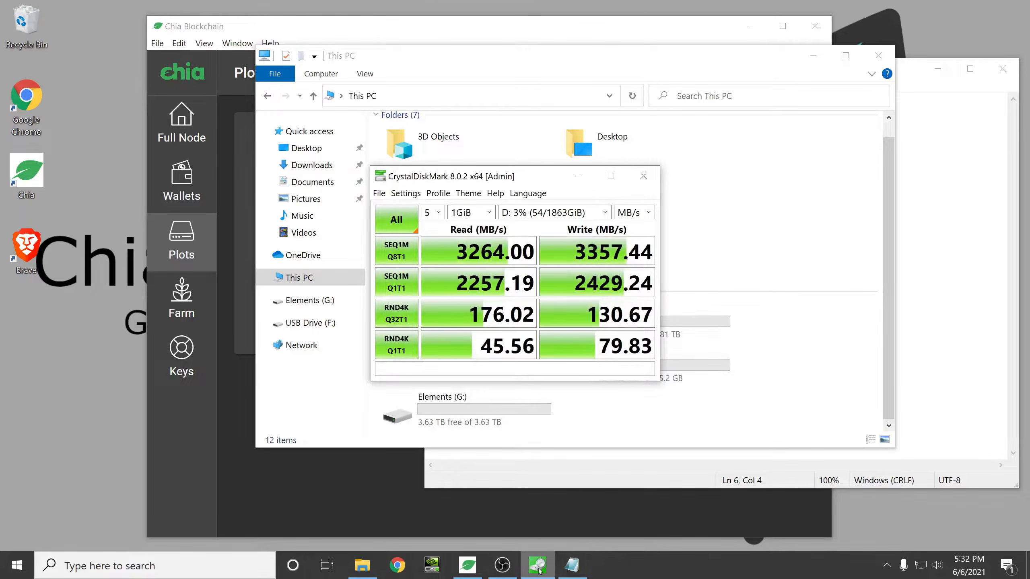
left_click(538, 568)
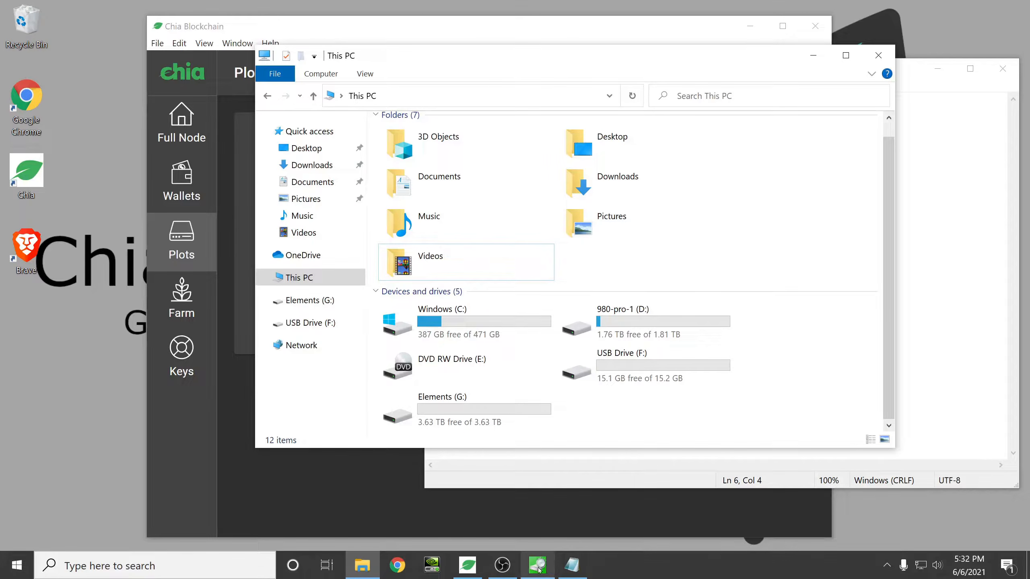
mouse_move(541, 568)
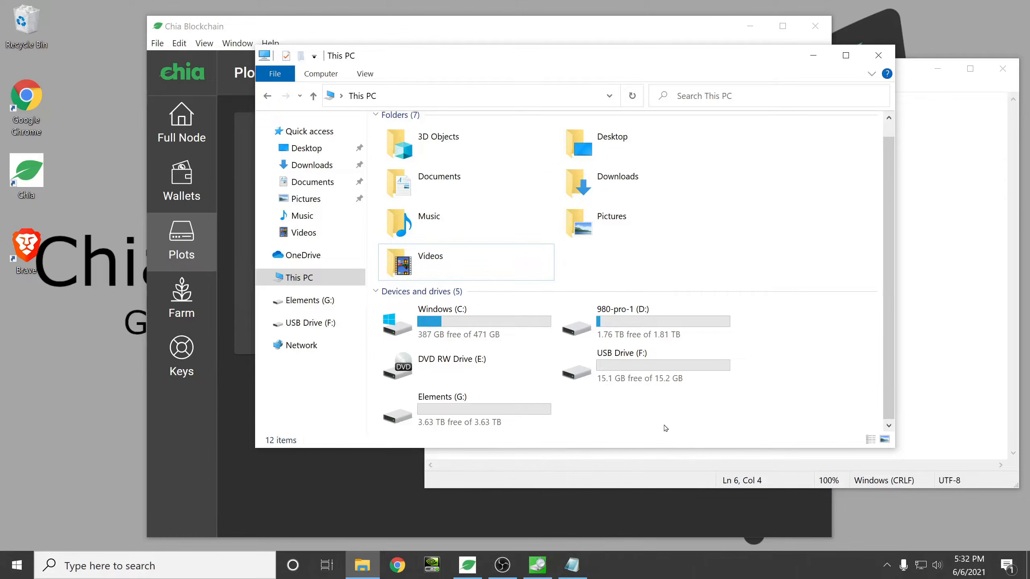
left_click(545, 567)
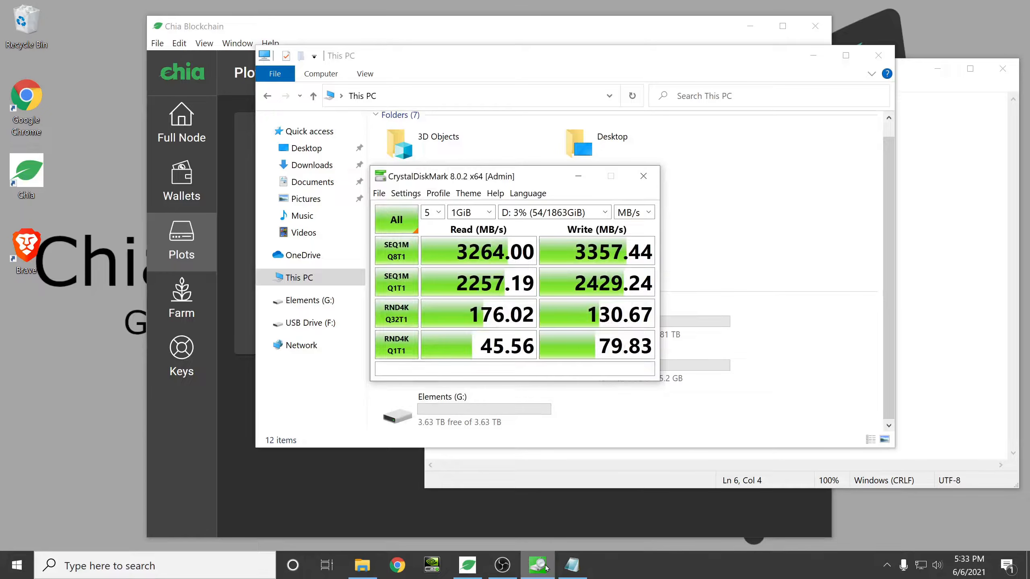
left_click(546, 568)
right_click(546, 567)
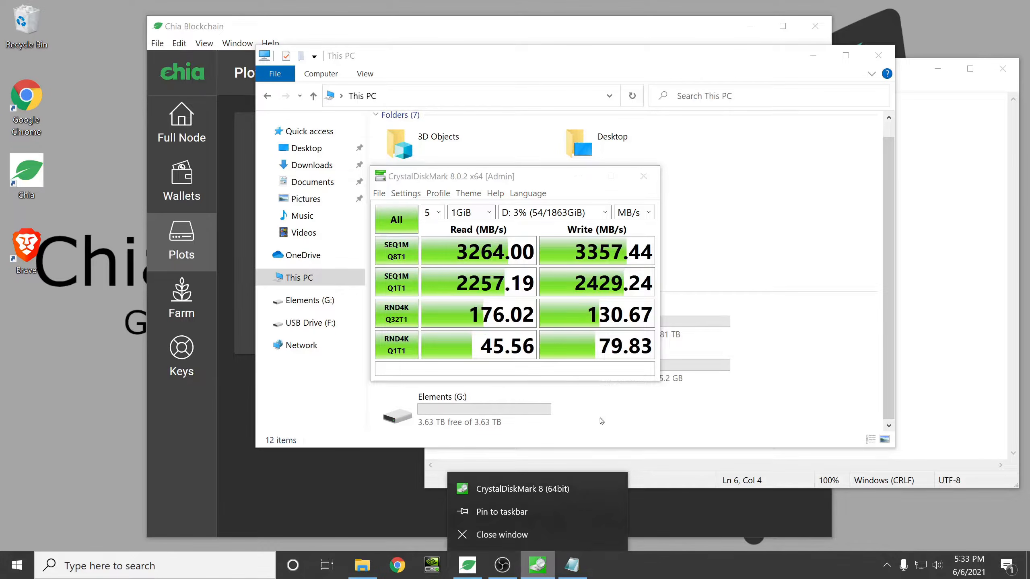
left_click(578, 177)
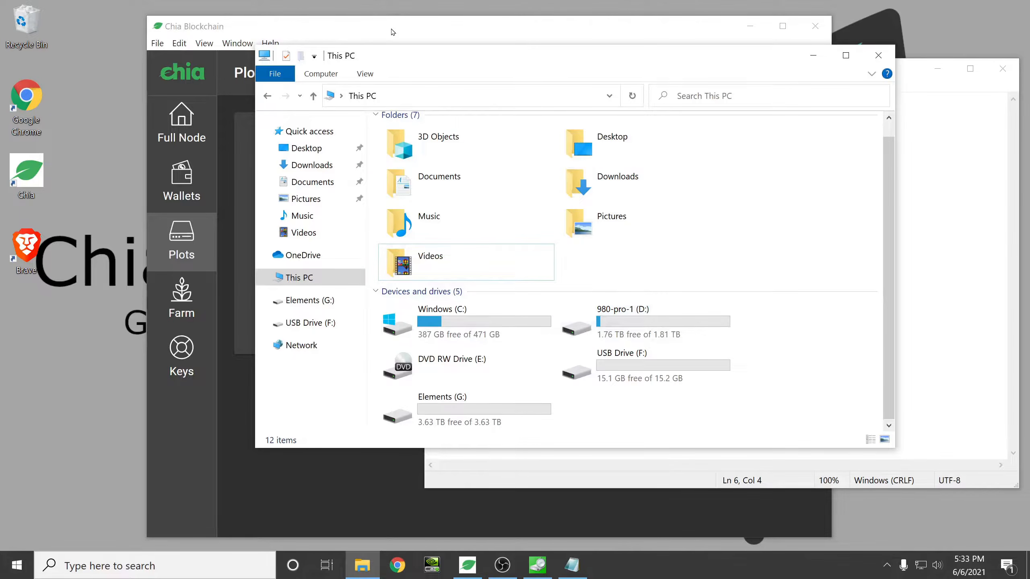
- Switch to Chia, begin adding a plot and choose the 101.4GiB plot size (k=32, temporary space 239GiB)
left_click(392, 31)
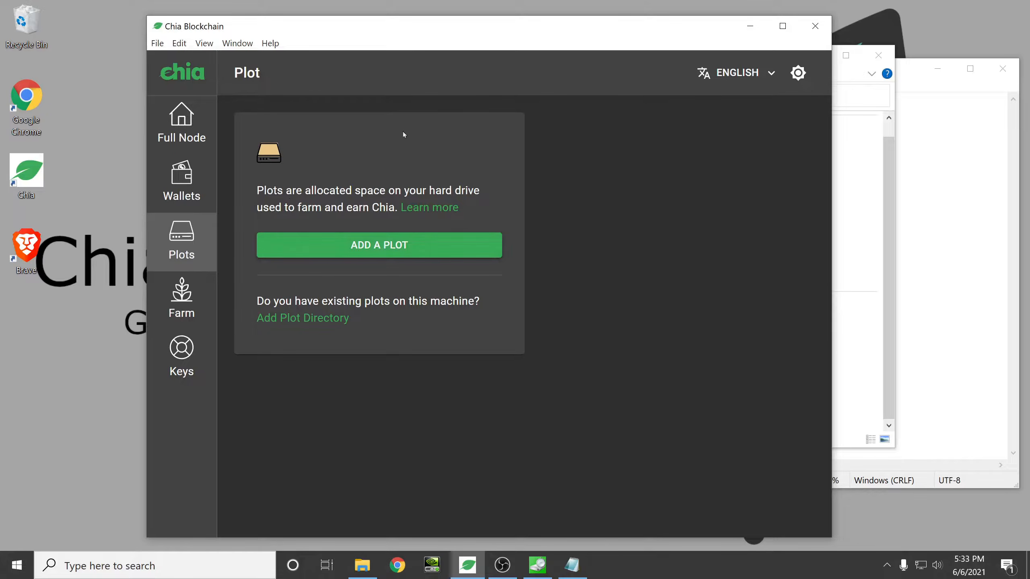
left_click(405, 243)
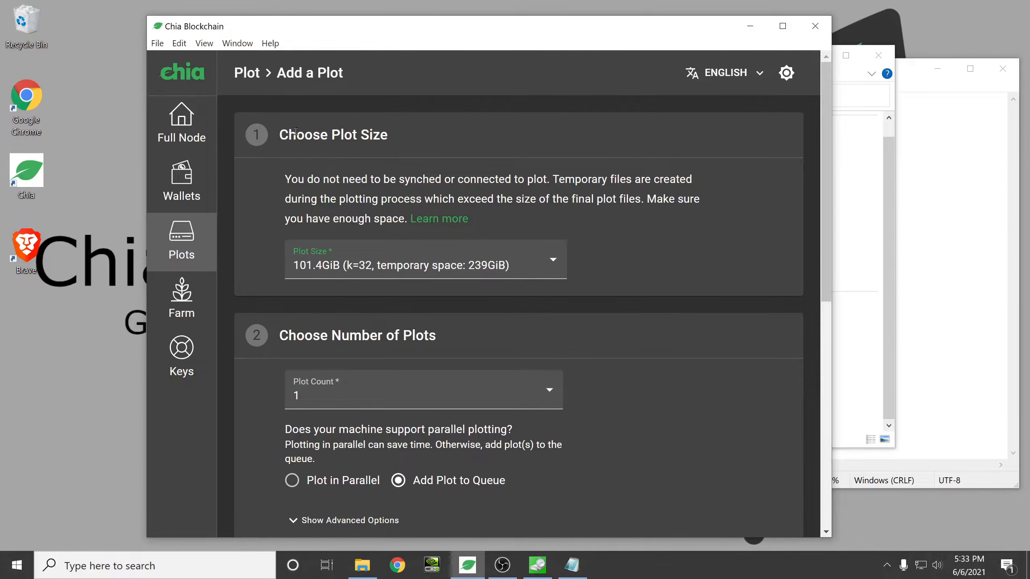
left_click(528, 258)
left_click(594, 182)
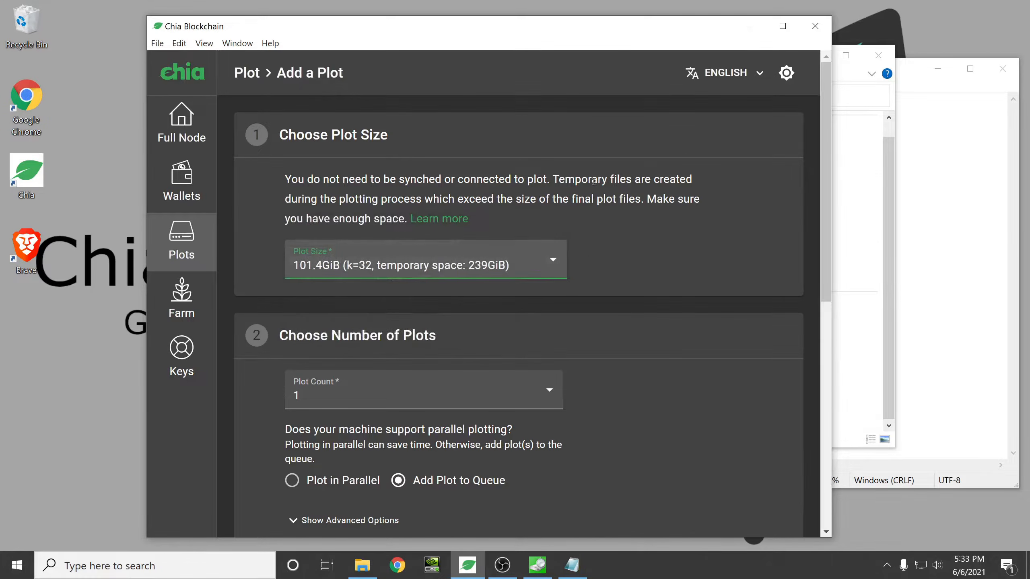
scroll(604, 198, "down", 2)
scroll(584, 199, "up", 2)
left_click(528, 259)
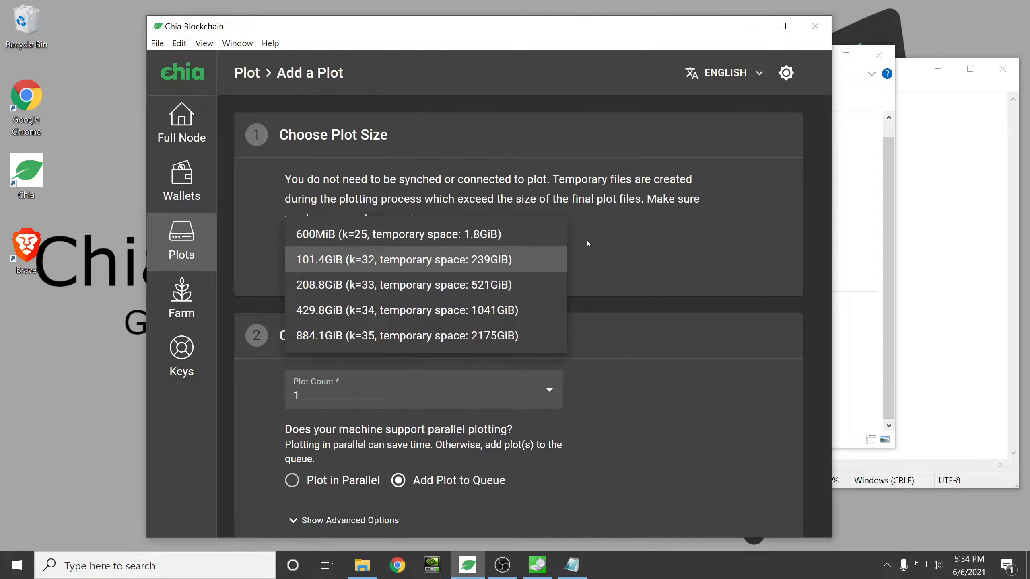
left_click(521, 252)
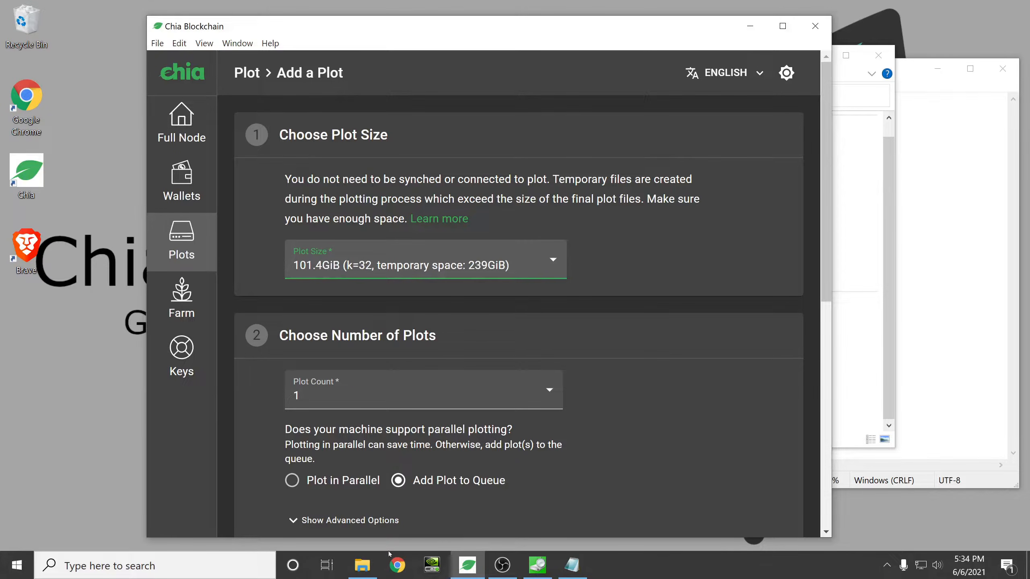
- Arrange File Explorer beside the Chia window to compare the drives' free space with the plot's temporary space requirement
left_click(361, 568)
left_click_drag(616, 64, 731, 66)
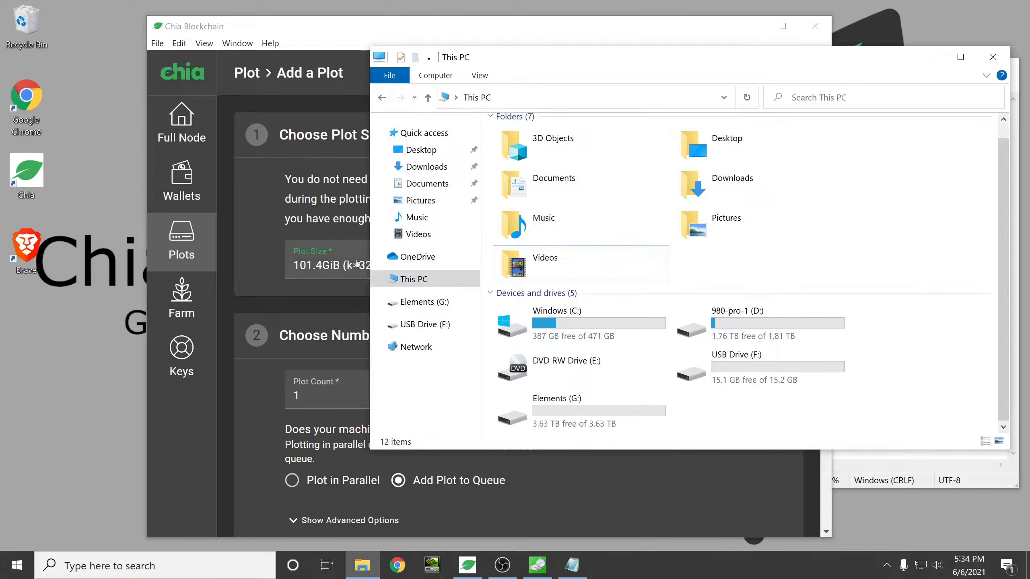
left_click(332, 266)
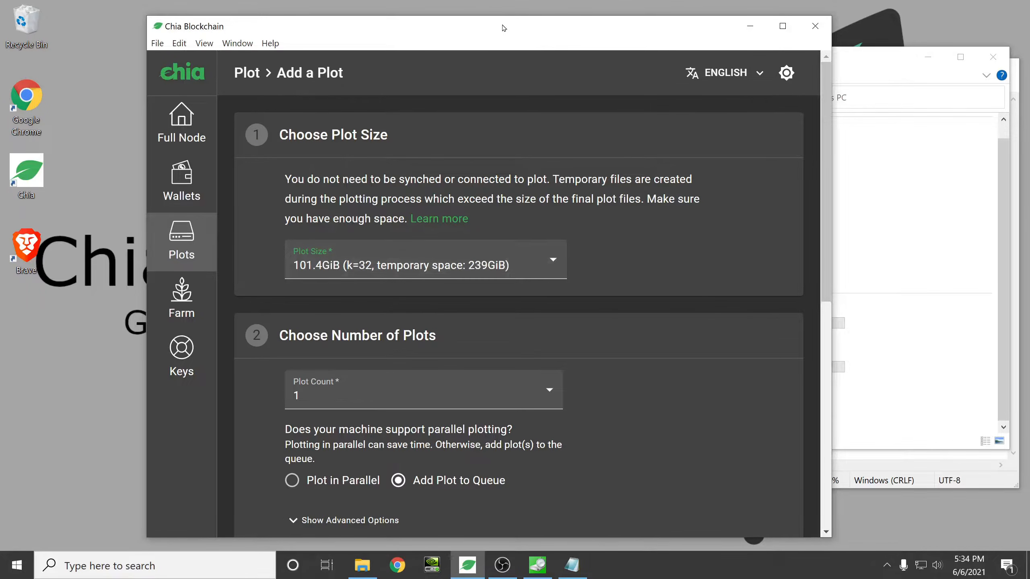
left_click_drag(504, 28, 410, 28)
left_click(860, 61)
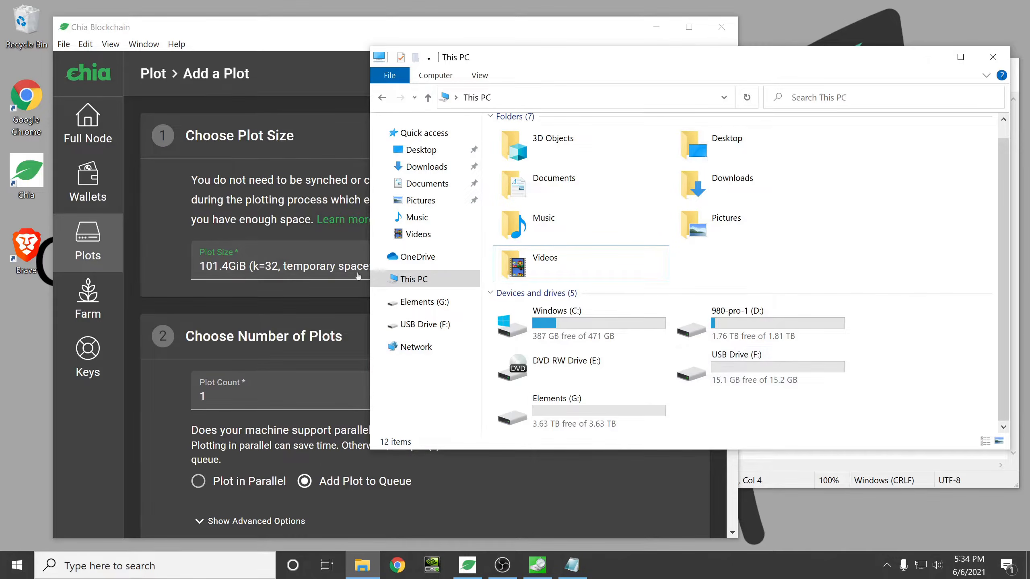
left_click_drag(522, 58, 604, 56)
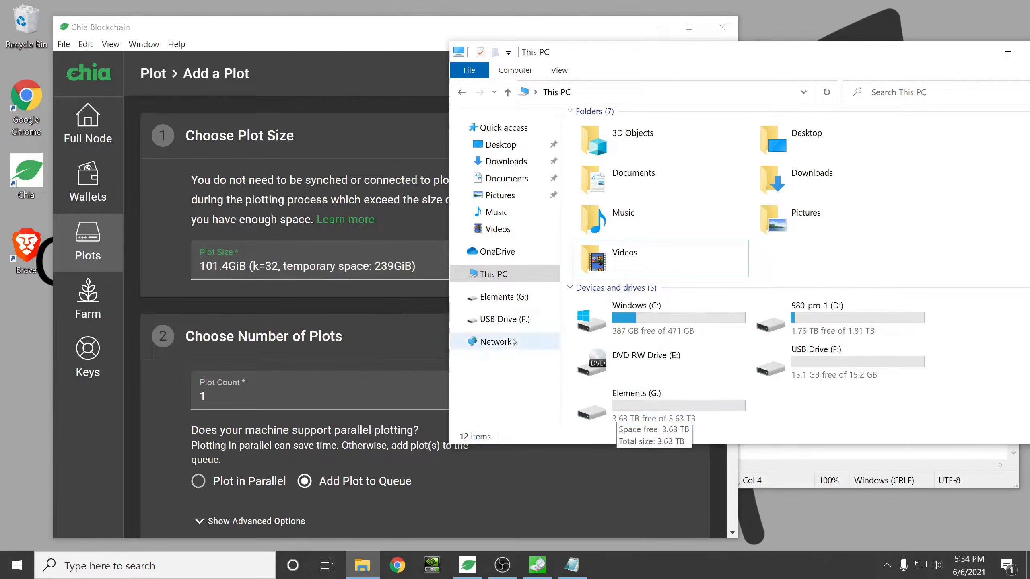
- Return to the Add a Plot form and set the plot to Plot in Parallel
left_click(420, 327)
left_click_drag(487, 39, 563, 29)
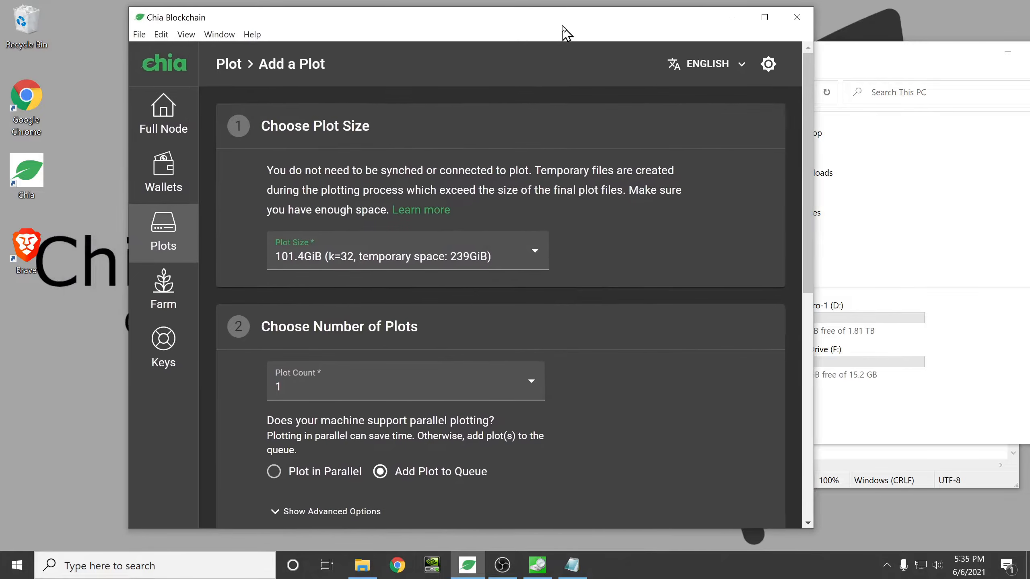
scroll(562, 275, "down", 4)
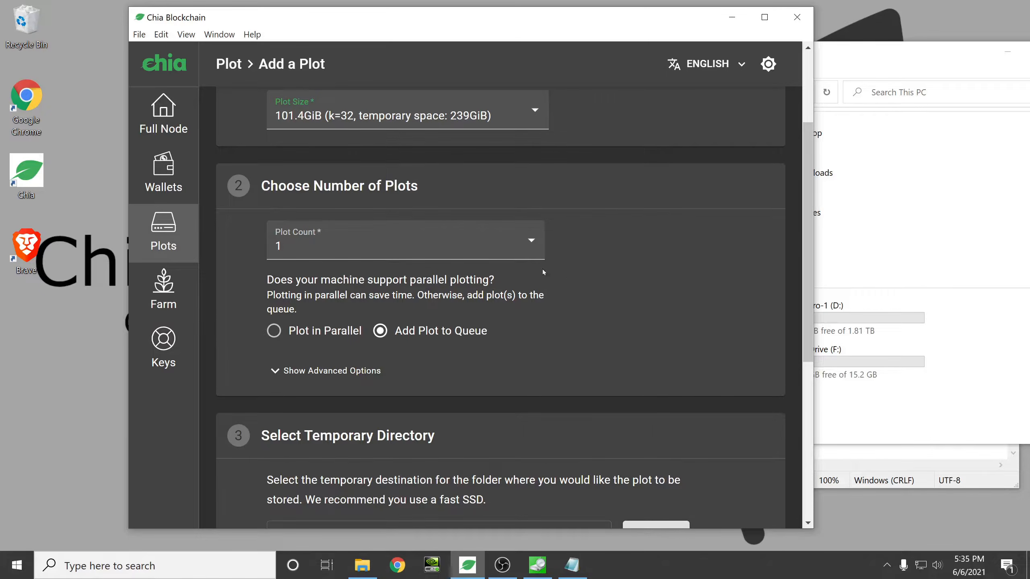
left_click(329, 332)
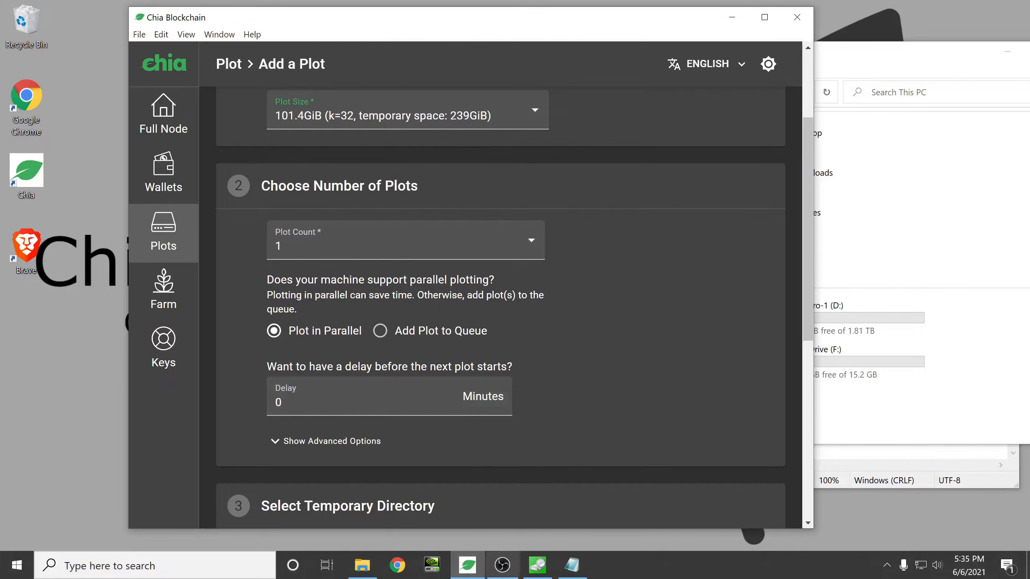
- Switch to Notepad to review the SSD, CPU thread and RAM plotting factors, and place the note beside the plot form
left_click(588, 565)
left_click_drag(602, 191, 433, 191)
left_click_drag(618, 241, 433, 233)
left_click_drag(647, 266, 433, 270)
left_click_drag(570, 334, 434, 261)
left_click(531, 318)
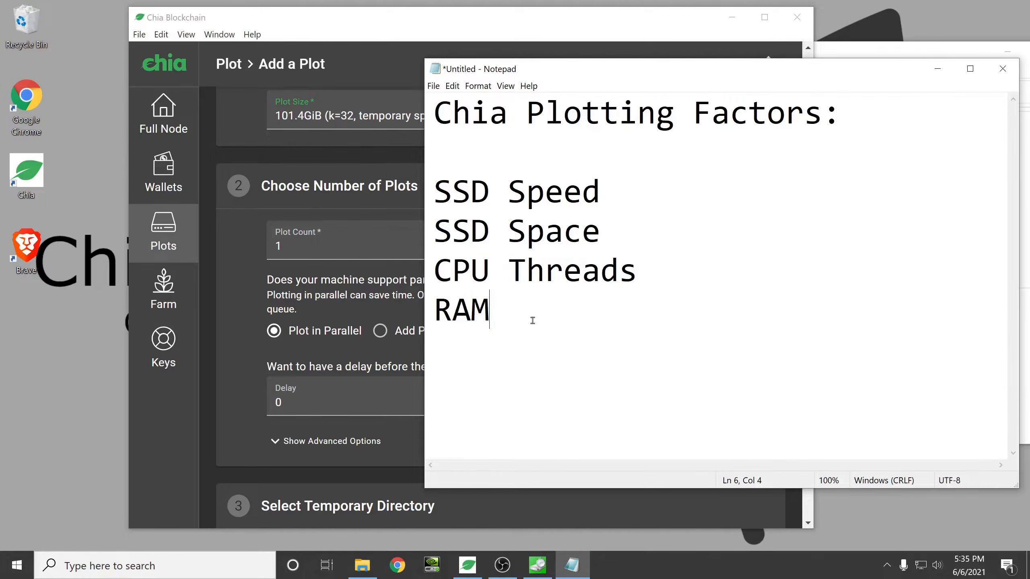
left_click_drag(611, 73, 674, 66)
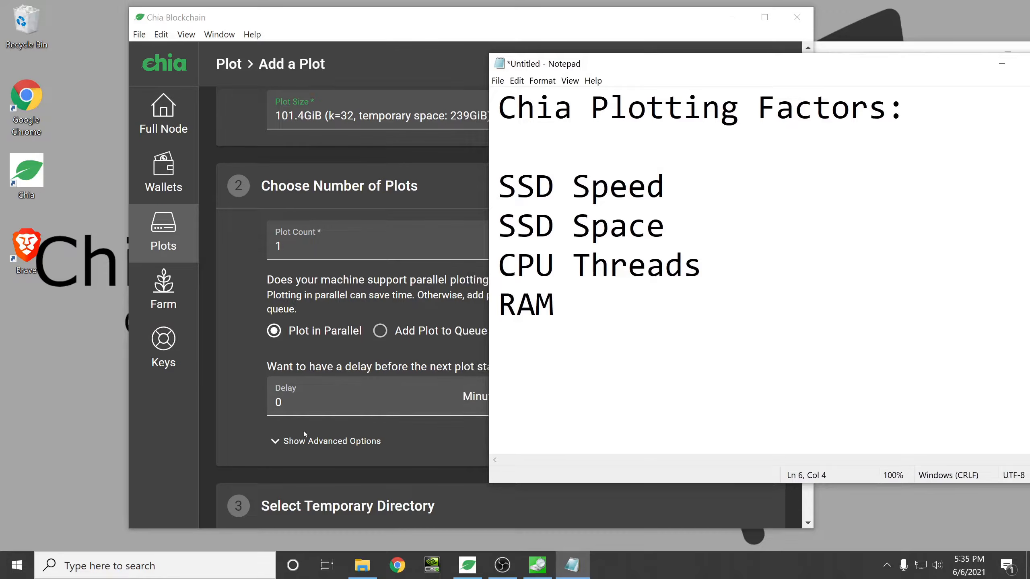
- Show the advanced options under Choose Number of Plots and enlarge the Chia window to fit more of the form
left_click(406, 315)
left_click(305, 442)
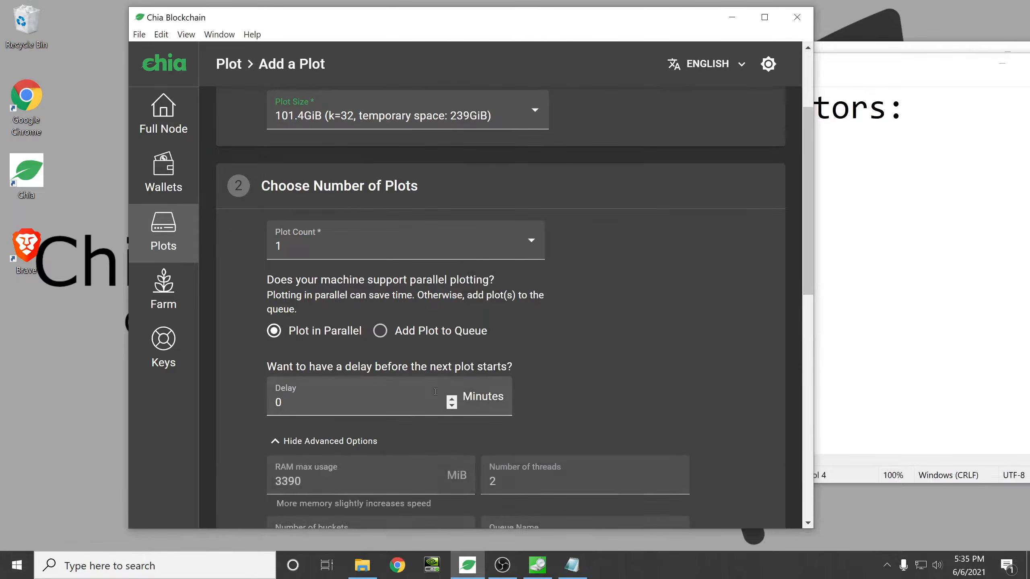
scroll(525, 348, "down", 3)
scroll(525, 348, "up", 2)
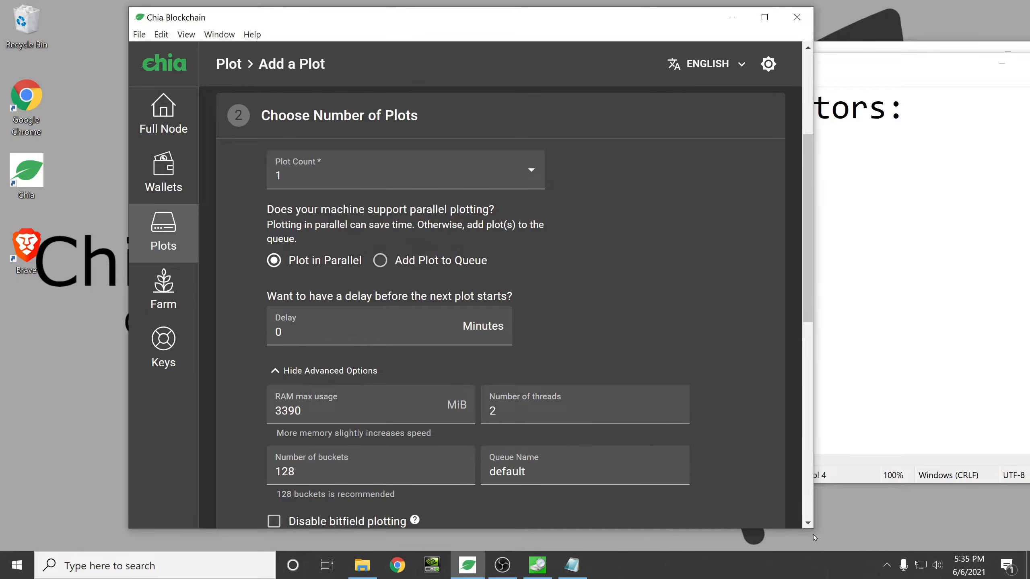
left_click_drag(814, 538, 846, 574)
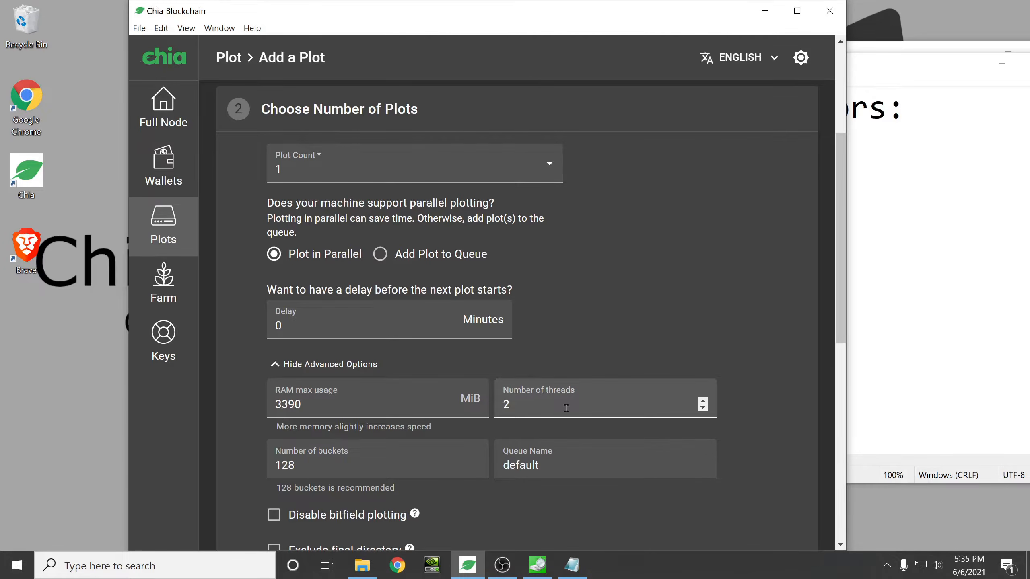
- Open Task Manager's CPU performance view and place it beside the plot form to check the processor's cores and logical processors
key("super")
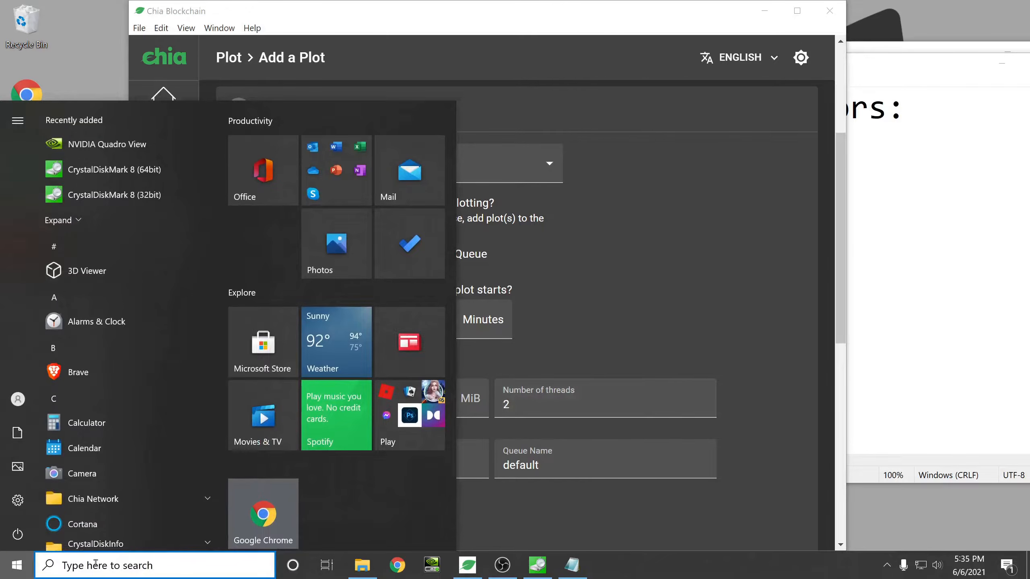
type("task manag")
key("Return")
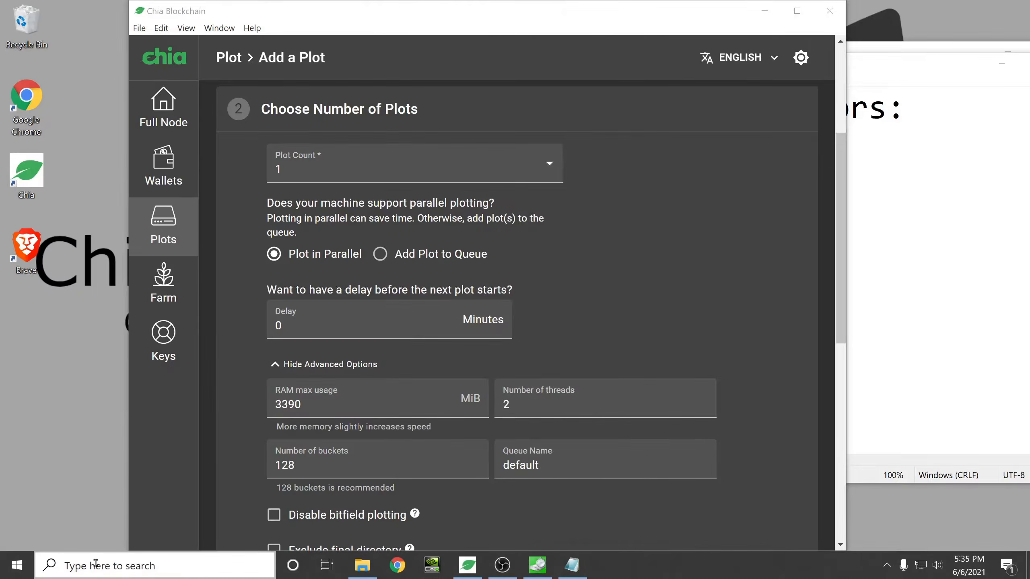
left_click(579, 43)
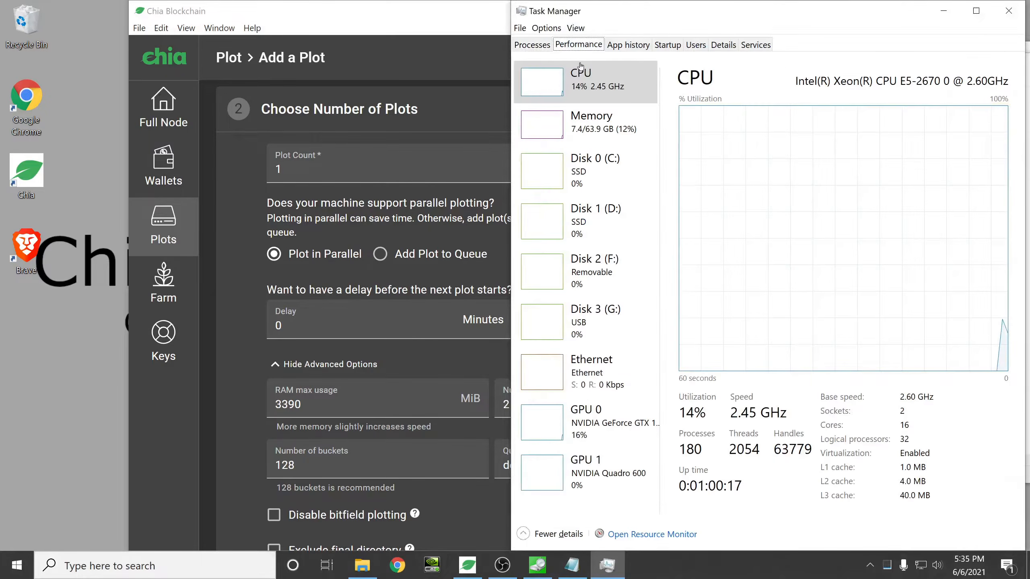
left_click(599, 78)
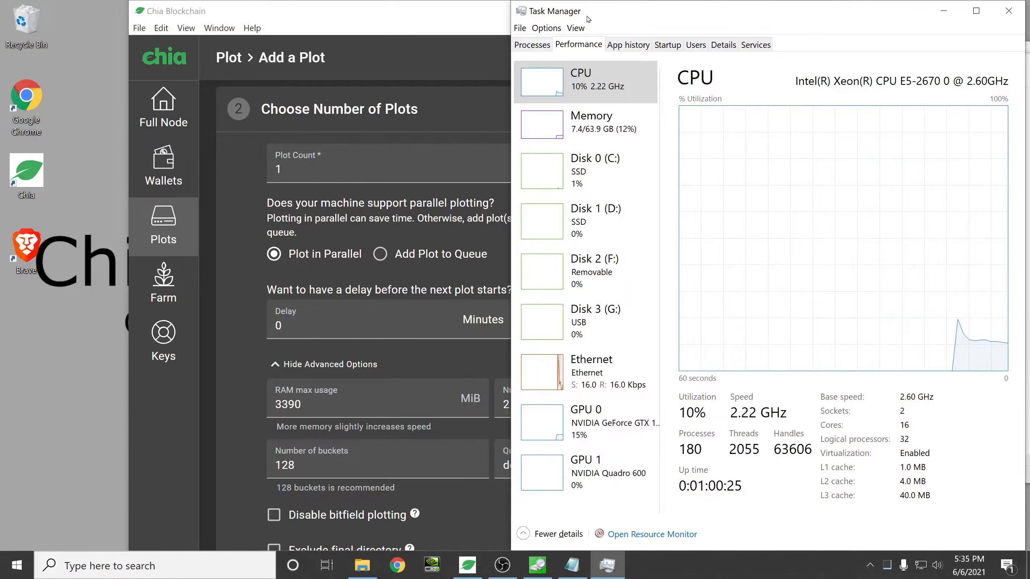
left_click_drag(515, 8, 576, 61)
left_click_drag(707, 73, 753, 35)
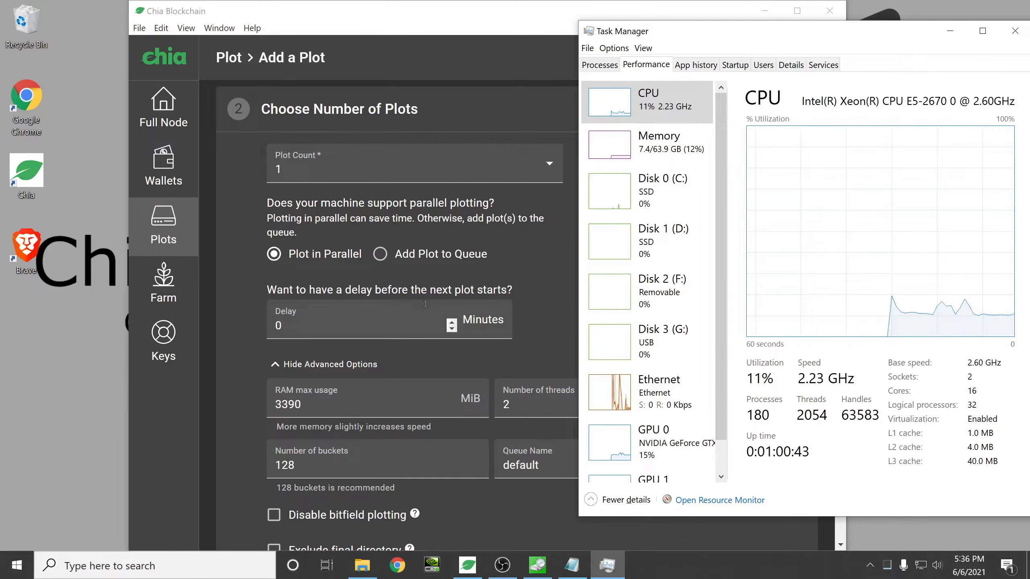
- Return to the Chia plot form and set the delay before the next plot starts to 60 minutes
left_click(515, 206)
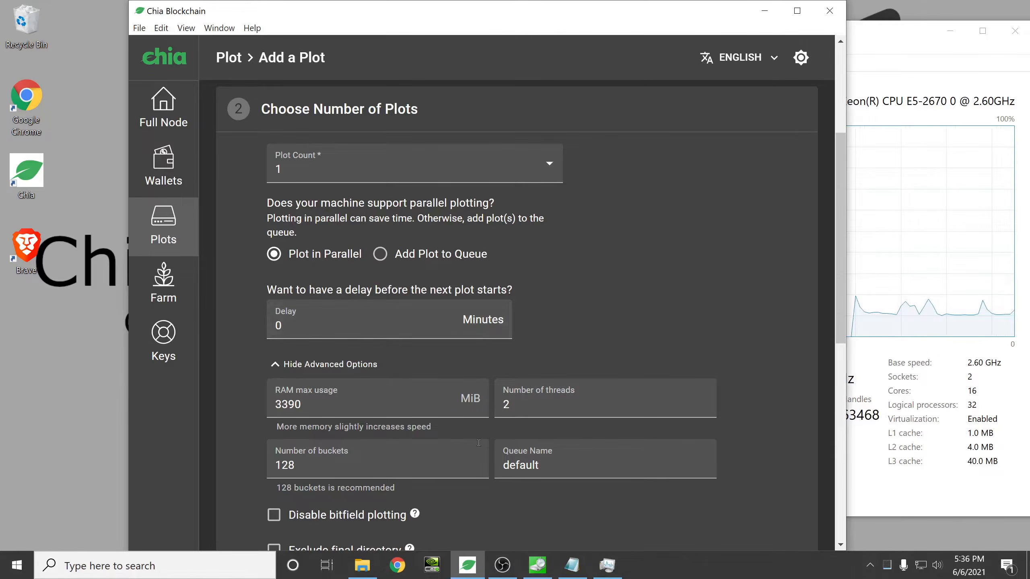
left_click(393, 327)
key("BackSpace")
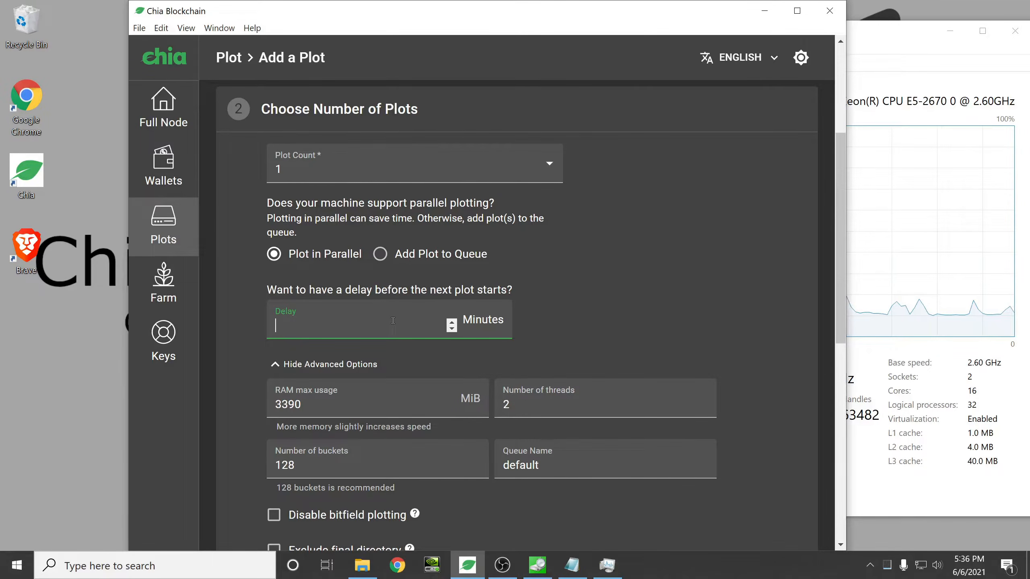
type("60")
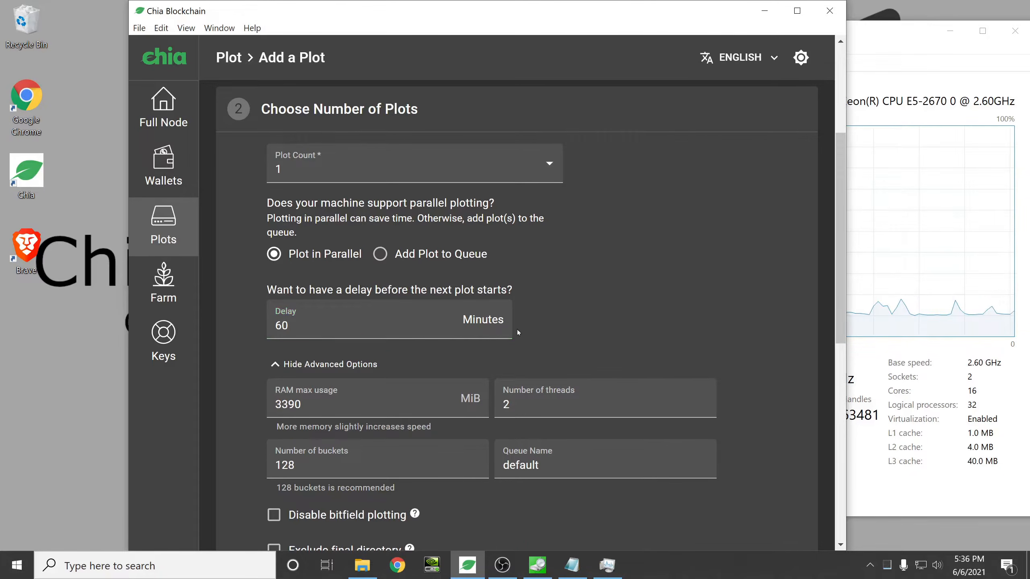
- Check the RAM max usage setting, then switch to Task Manager's memory view to examine the installed and available RAM
scroll(325, 321, "down", 2)
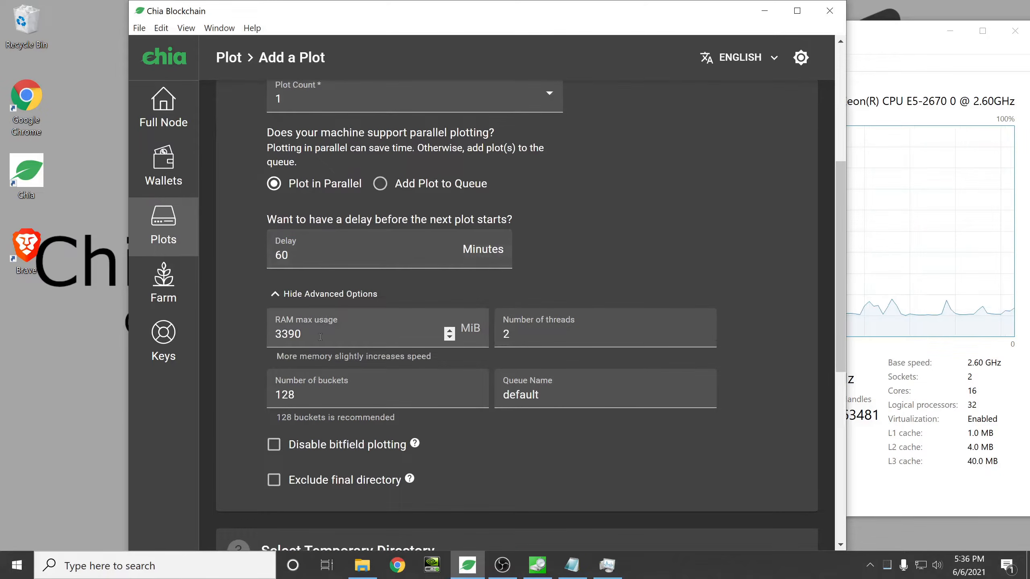
scroll(327, 344, "up", 2)
left_click_drag(324, 399, 244, 392)
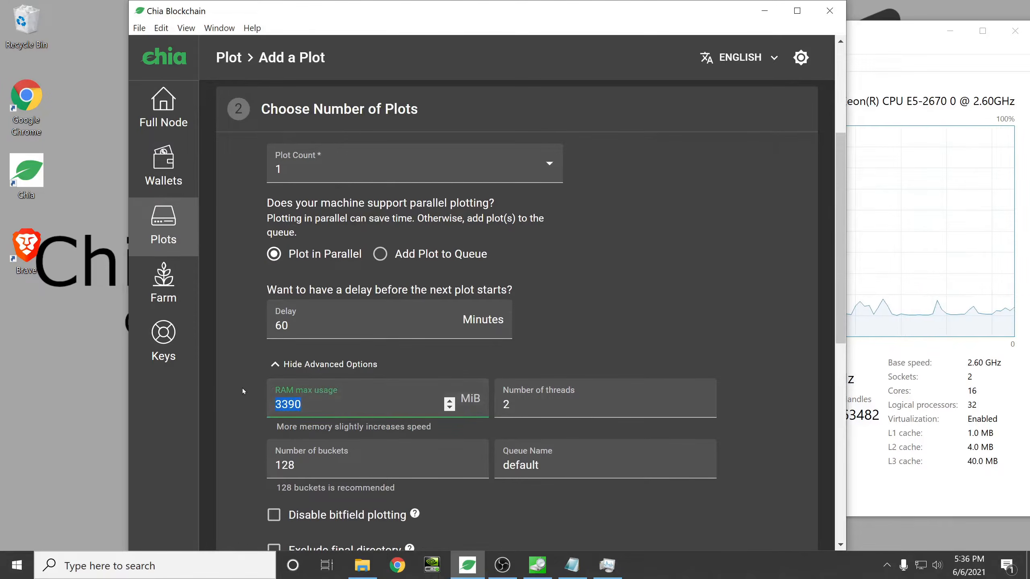
key("alt+Tab")
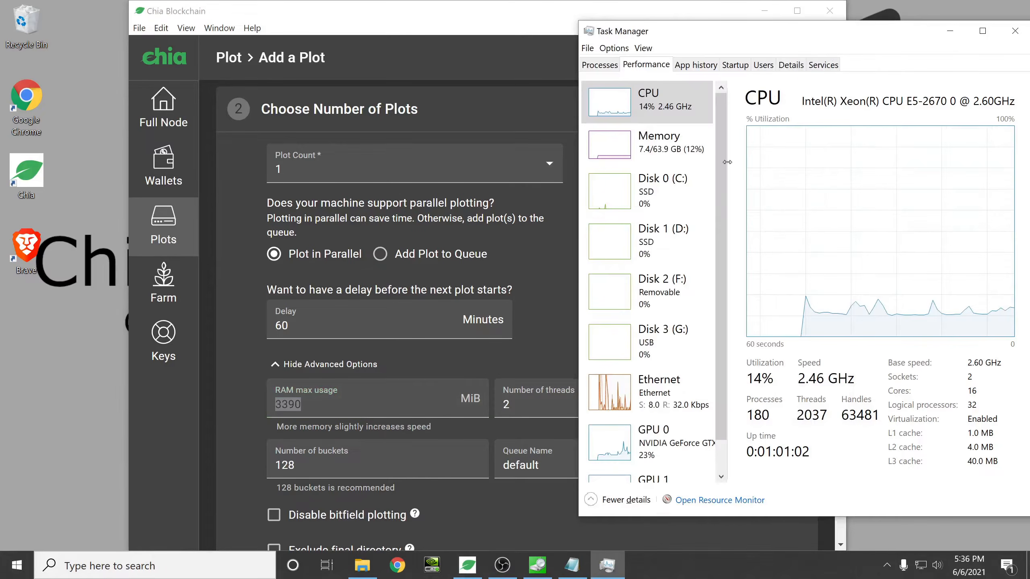
left_click(677, 161)
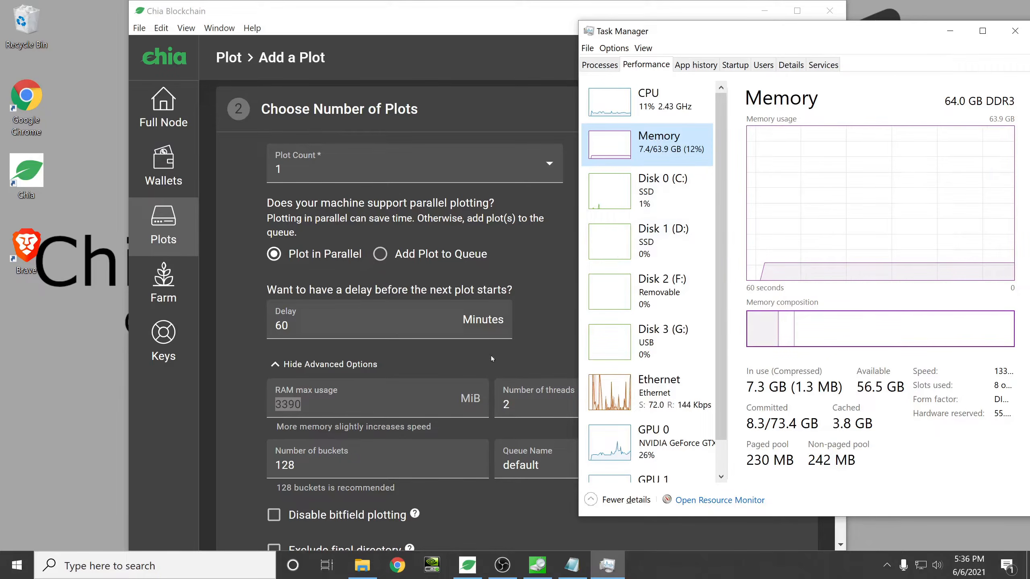
- Check the free space on the 980-pro-1 (D:) drive in File Explorer, and set the form's Plot Count to 6
left_click(363, 566)
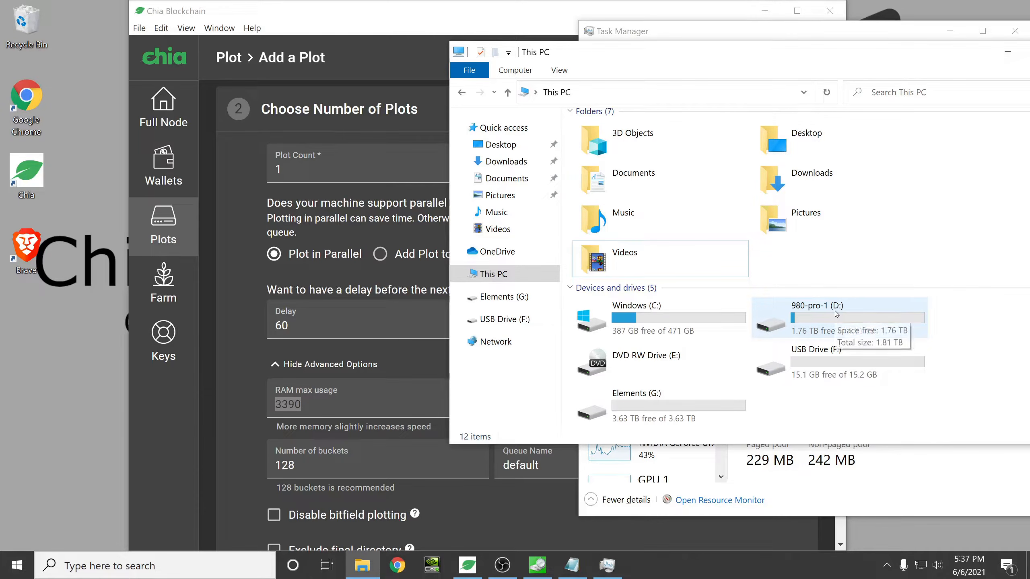
left_click(385, 194)
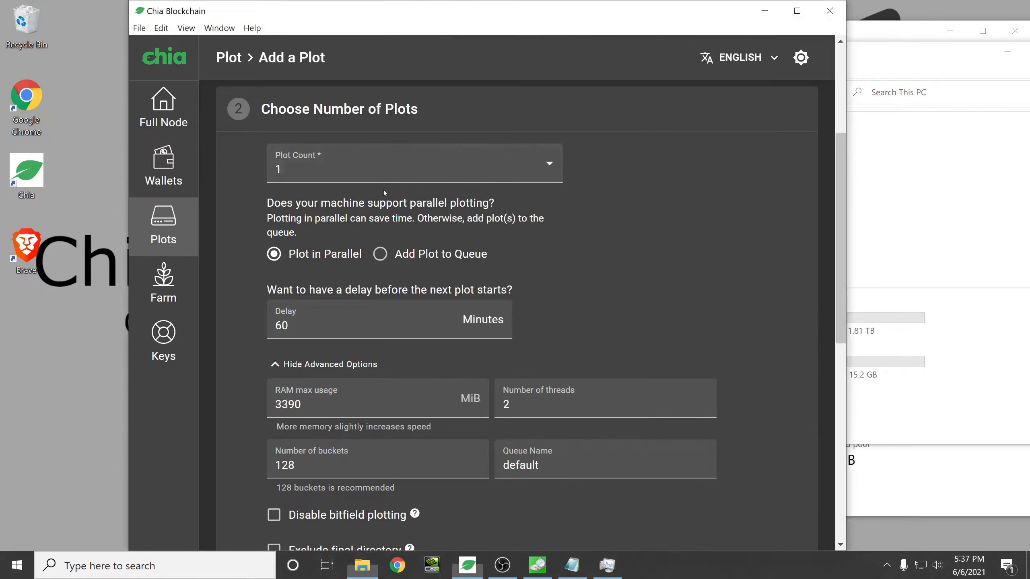
left_click(383, 162)
left_click(352, 235)
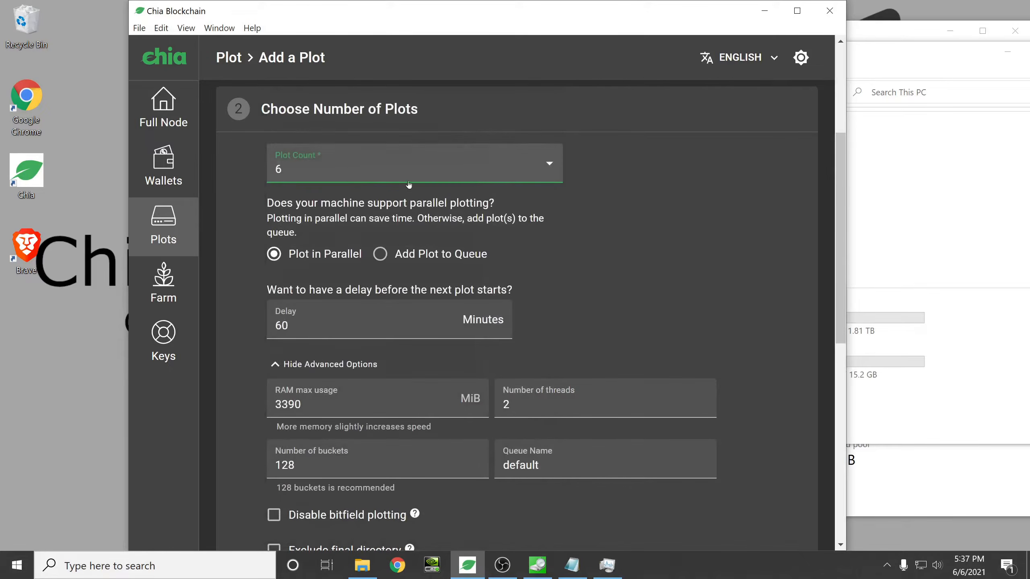
- Recheck the drive space in File Explorer and compare the form's RAM max usage with Task Manager's available memory
left_click(966, 309)
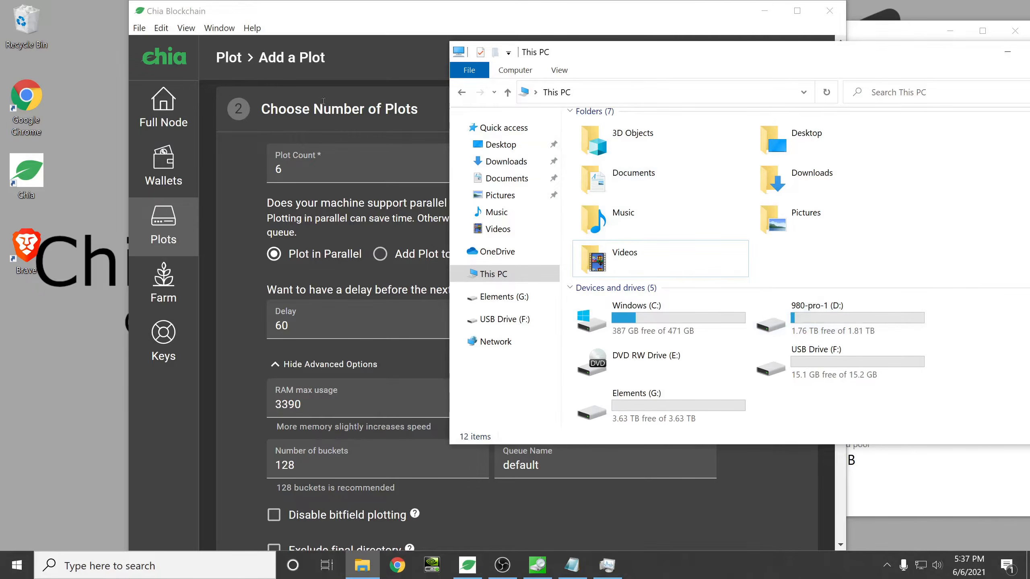
key("alt+Tab")
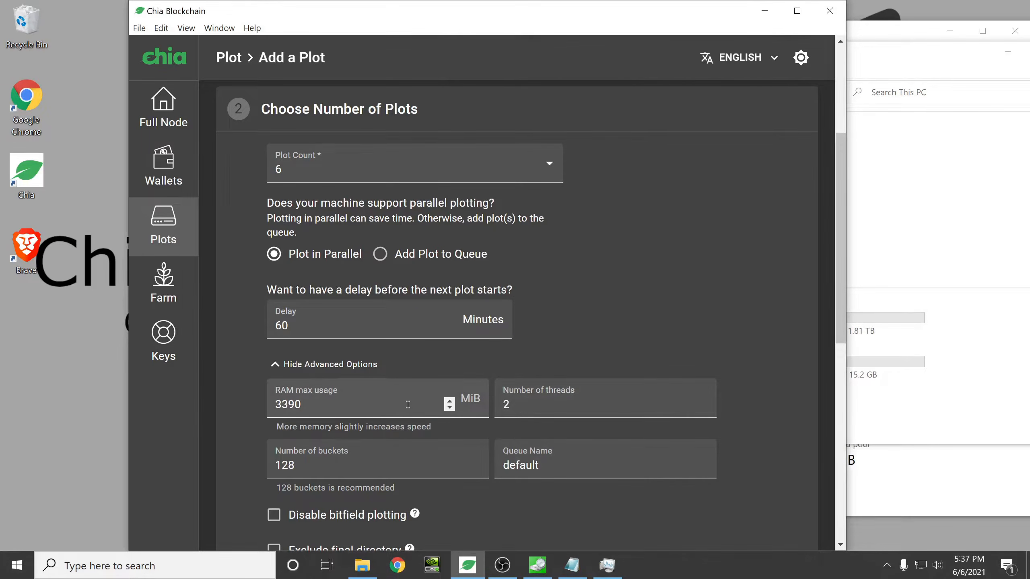
left_click_drag(376, 400, 287, 405)
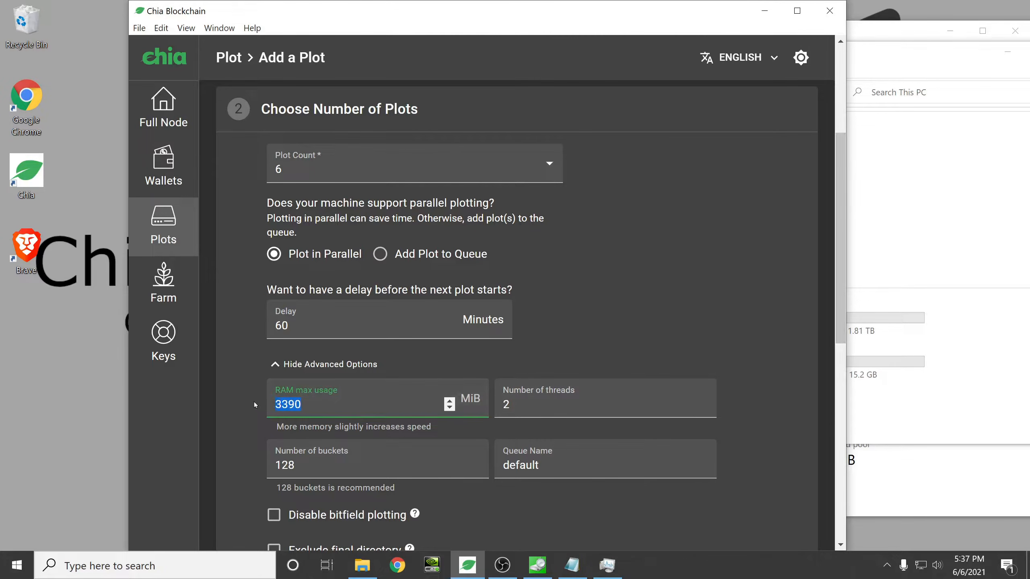
left_click(343, 394)
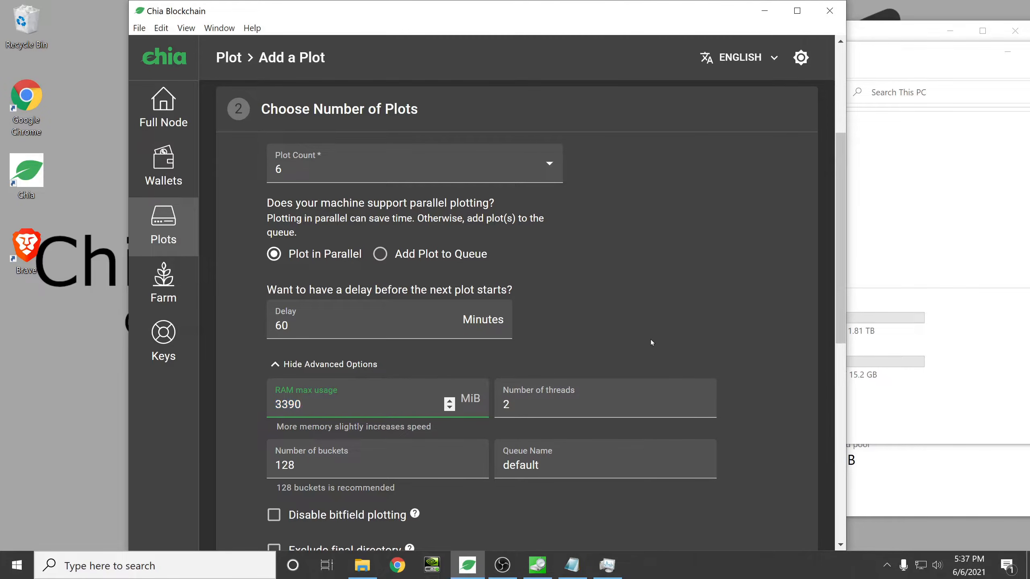
left_click(607, 564)
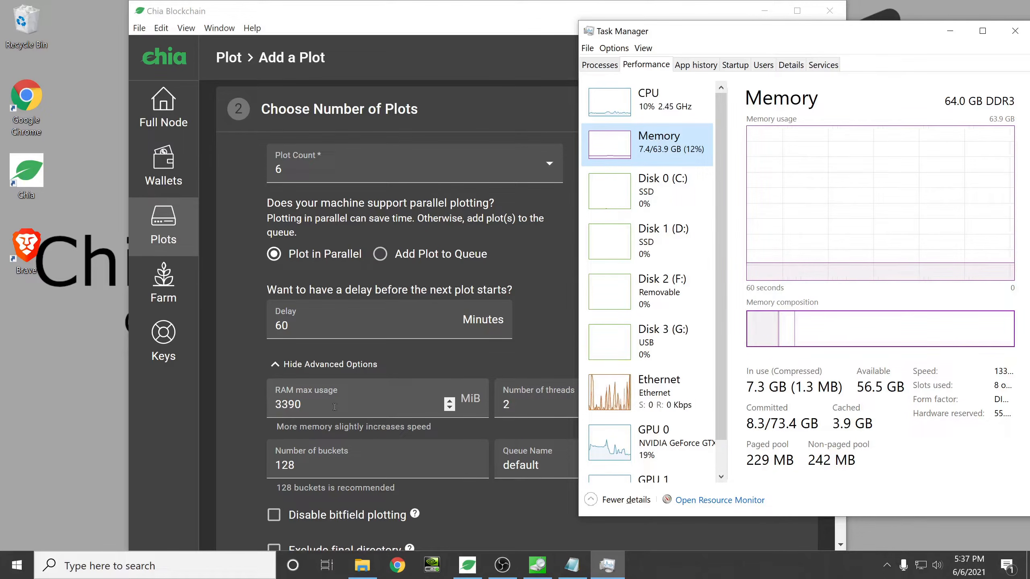
left_click_drag(405, 393, 294, 404)
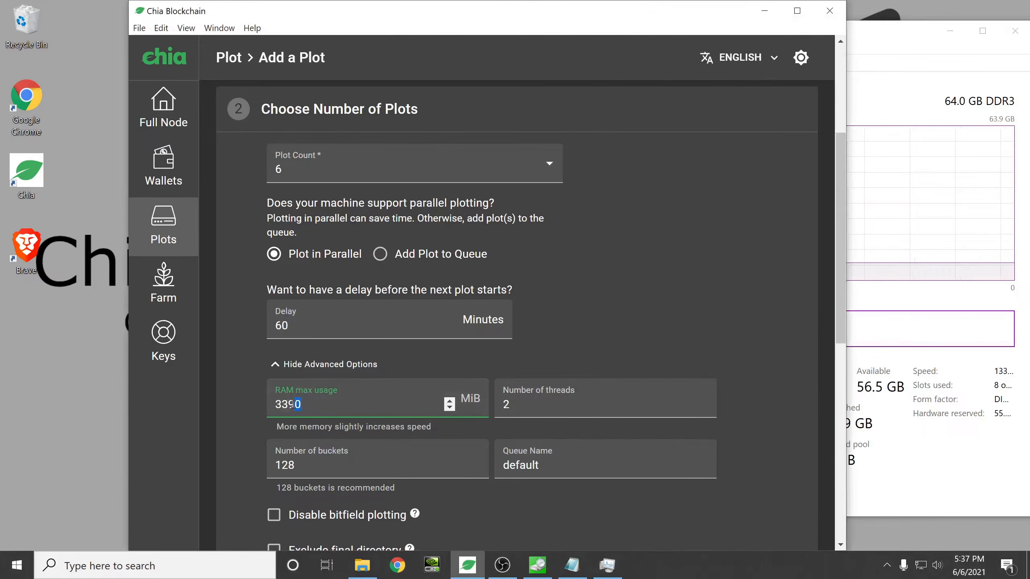
- Review the available Plot Count choices and the Disable bitfield plotting option
left_click(396, 165)
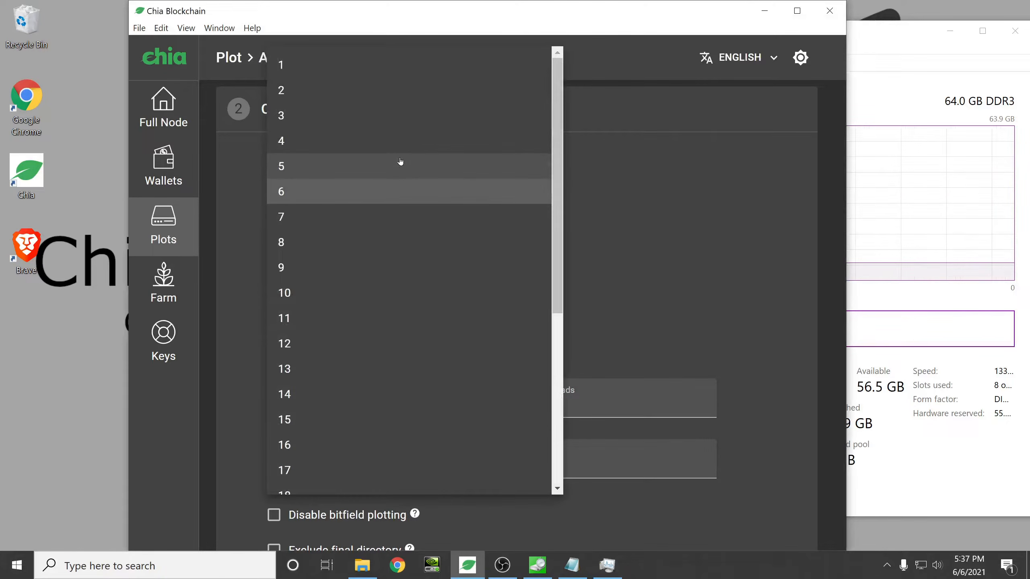
left_click(576, 202)
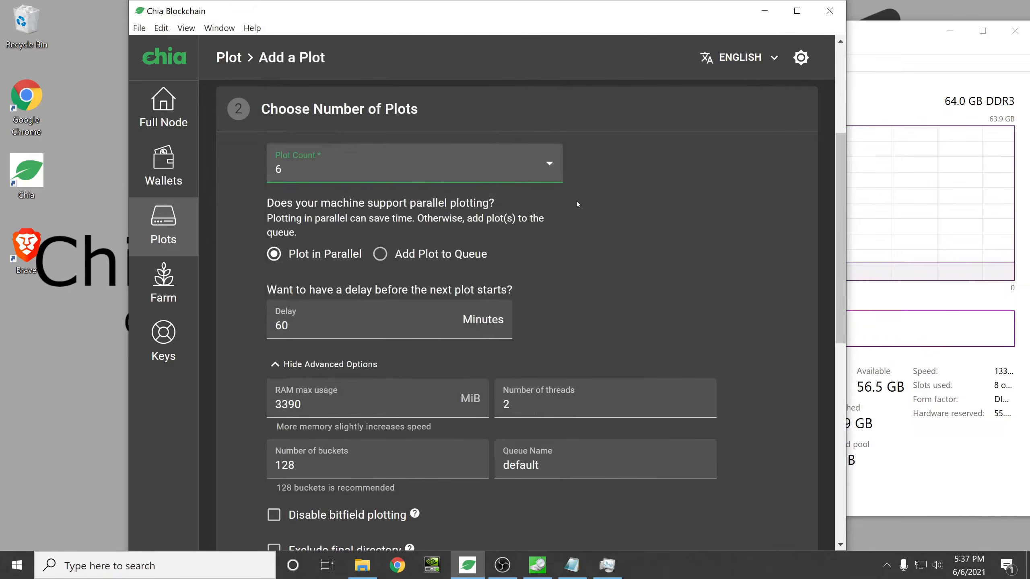
scroll(554, 283, "down", 5)
scroll(549, 332, "up", 2)
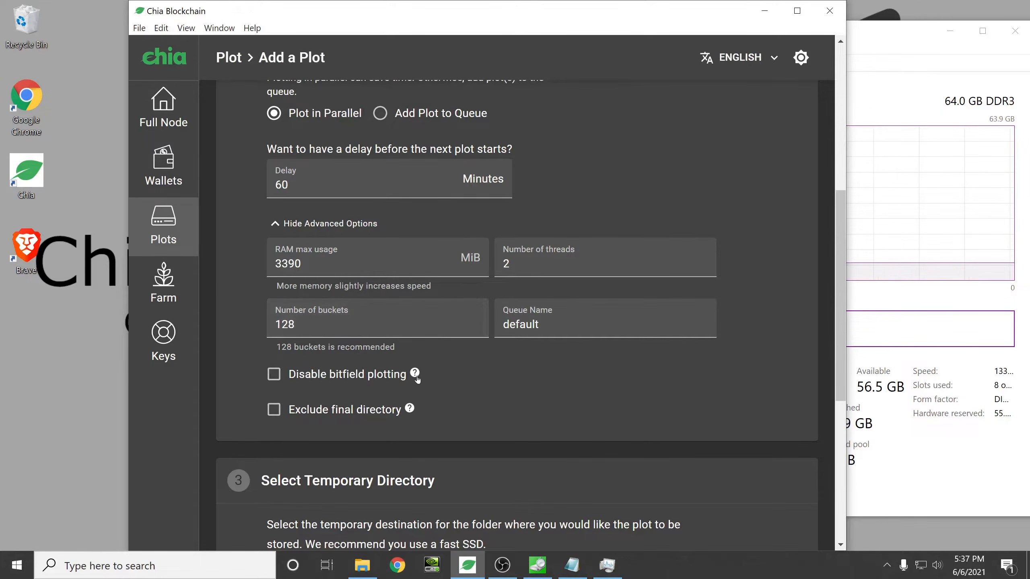
mouse_move(415, 374)
scroll(518, 361, "up", 3)
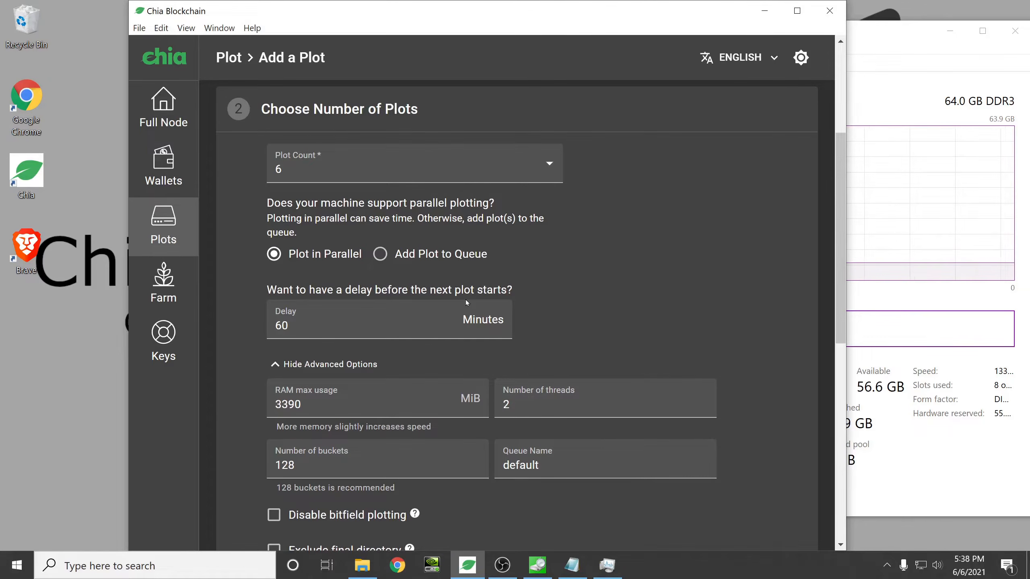
- Review the delay, number of threads, RAM max usage and plot count entered under Choose Number of Plots
left_click(299, 327)
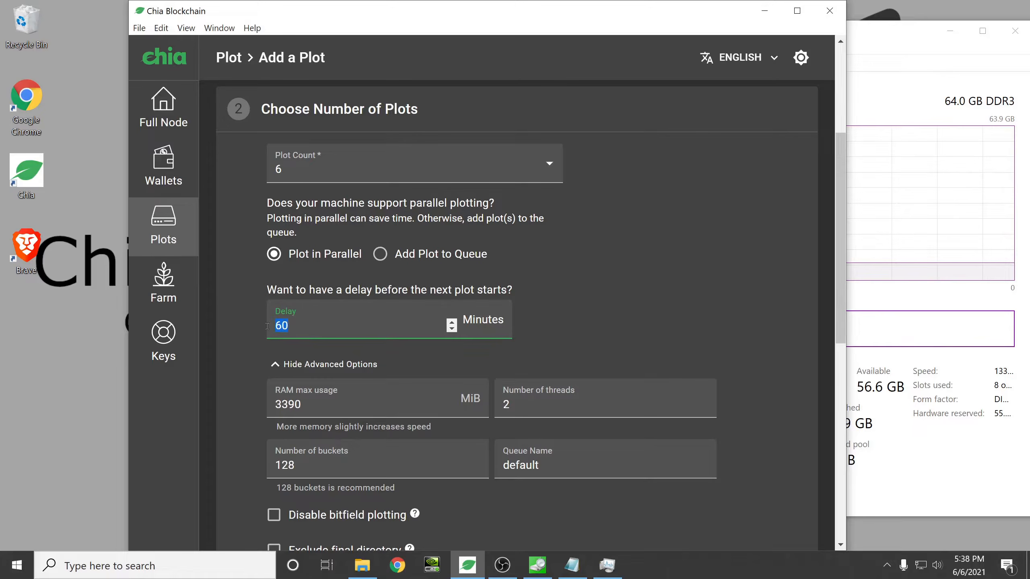
left_click(531, 396)
left_click(375, 387)
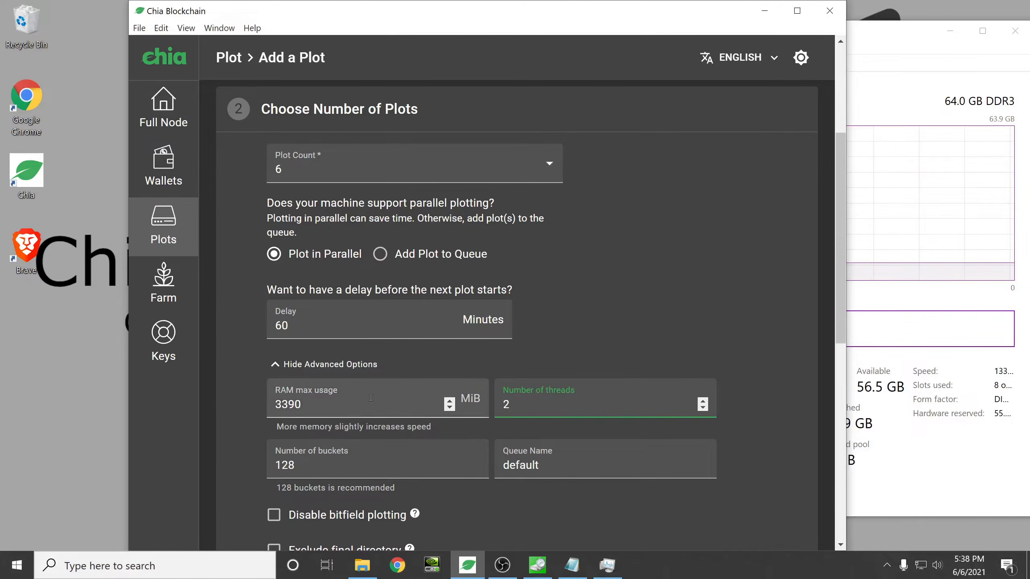
left_click(527, 372)
left_click(330, 364)
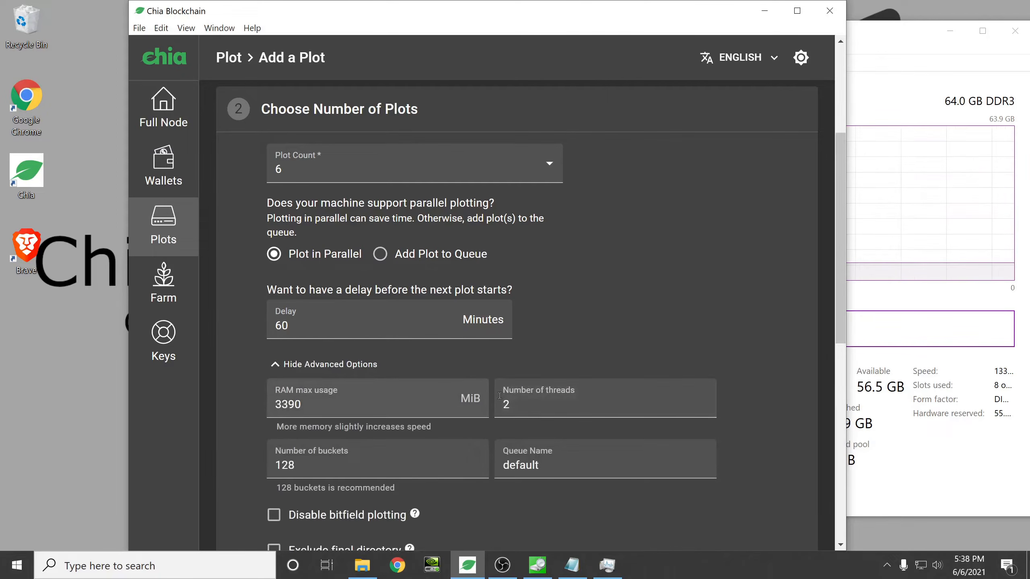
left_click(359, 182)
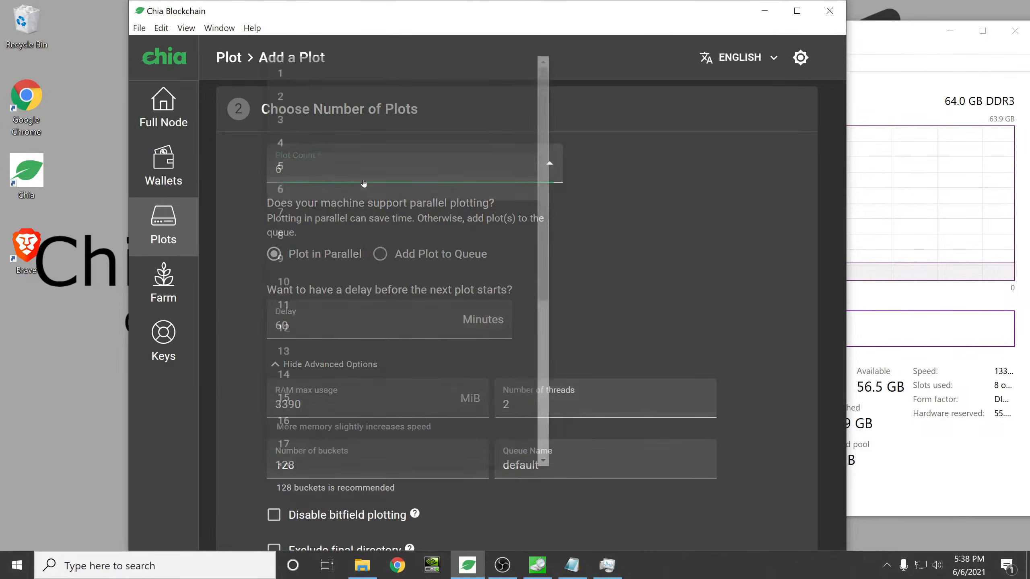
left_click(443, 211)
scroll(488, 307, "down", 2)
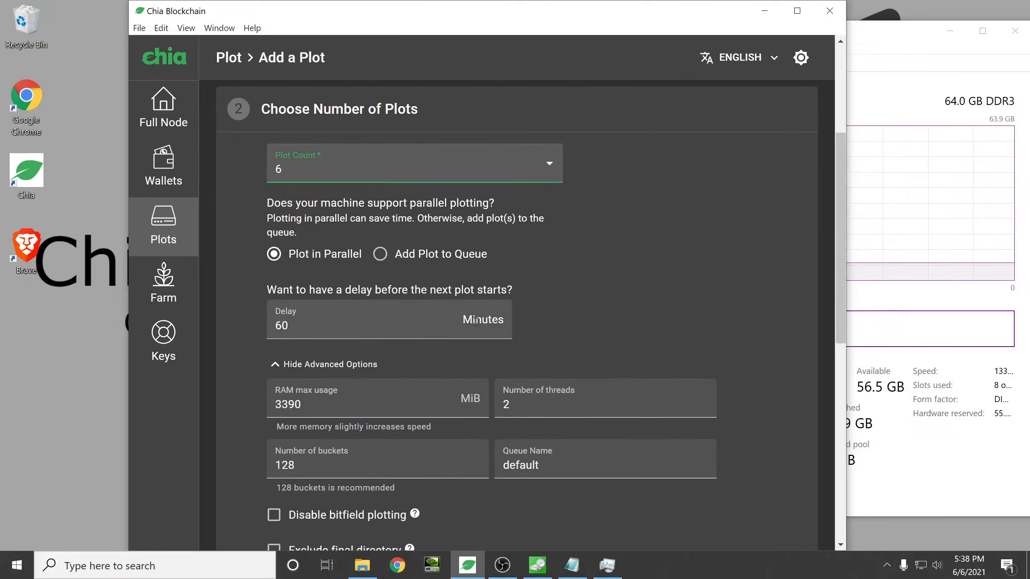
- Switch to Notepad and highlight the SSD Space, CPU Threads and RAM factors, then return to the plot form
left_click(606, 565)
left_click(582, 557)
left_click_drag(666, 226, 499, 226)
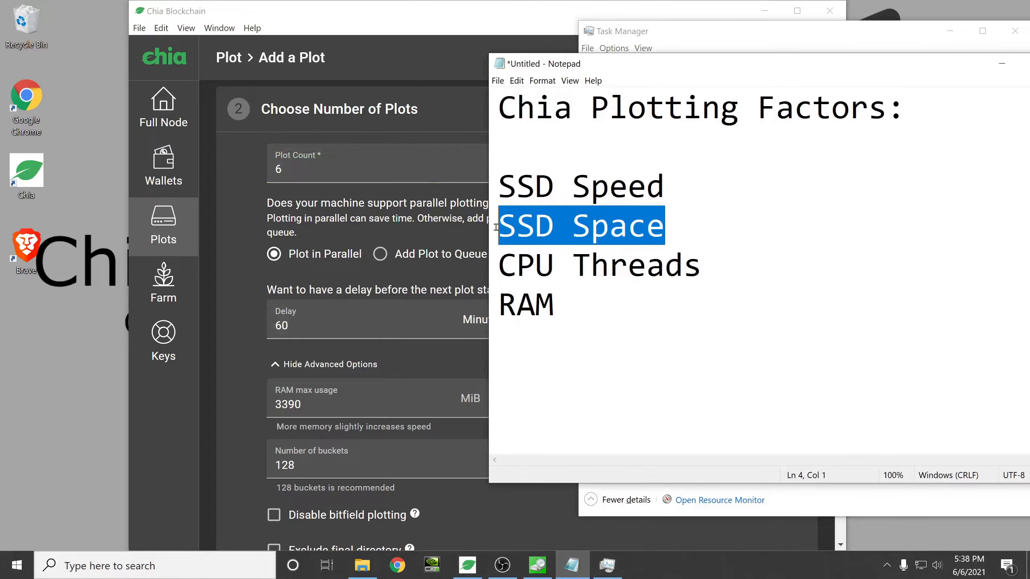
left_click_drag(667, 232, 499, 229)
left_click(741, 268)
left_click_drag(729, 273, 468, 259)
left_click_drag(592, 300, 473, 271)
left_click(462, 275)
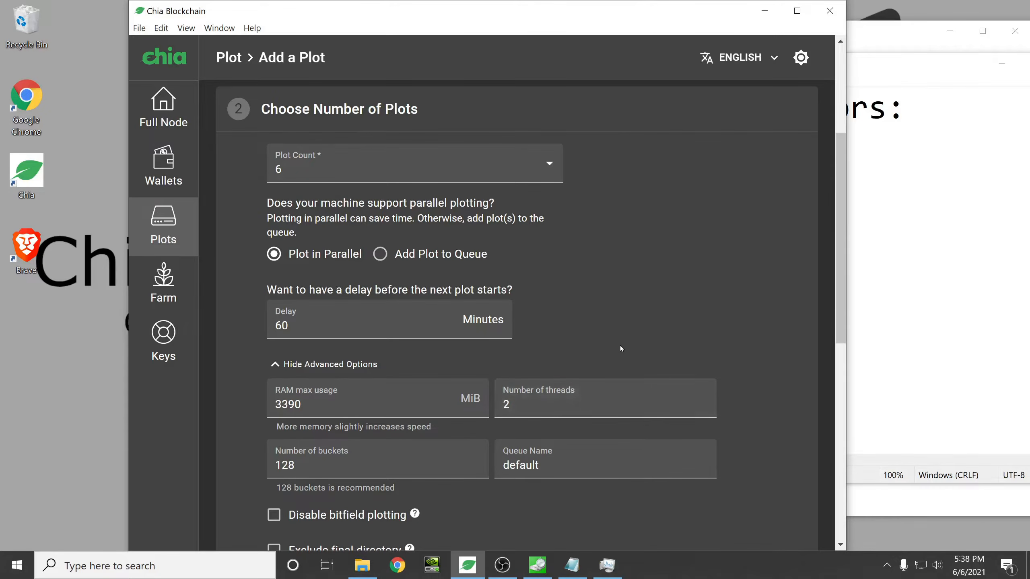
- Choose the 980-pro-1 (D:) drive as the temporary folder location for the plots
scroll(621, 348, "down", 5)
scroll(562, 329, "up", 6)
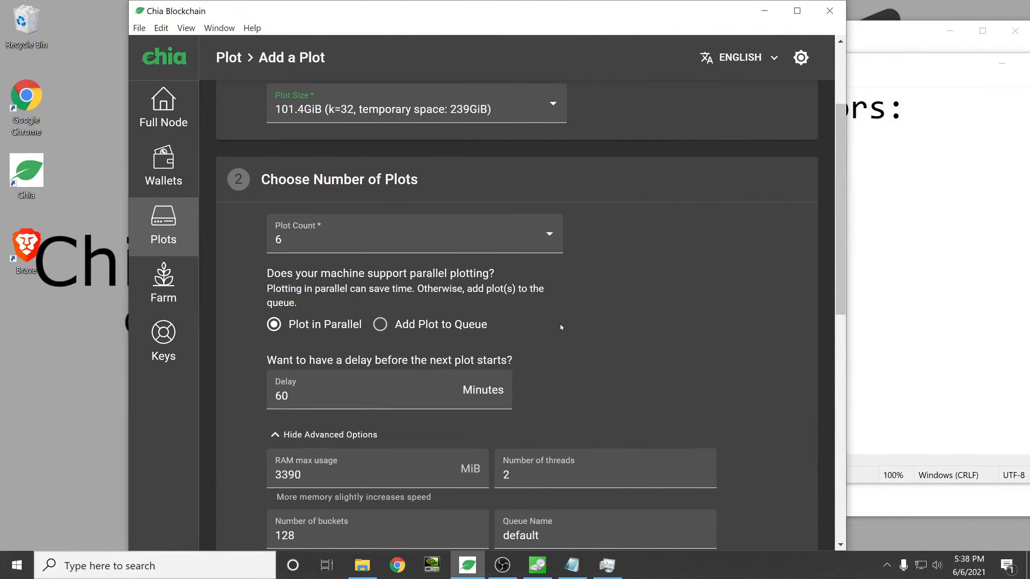
scroll(562, 329, "down", 10)
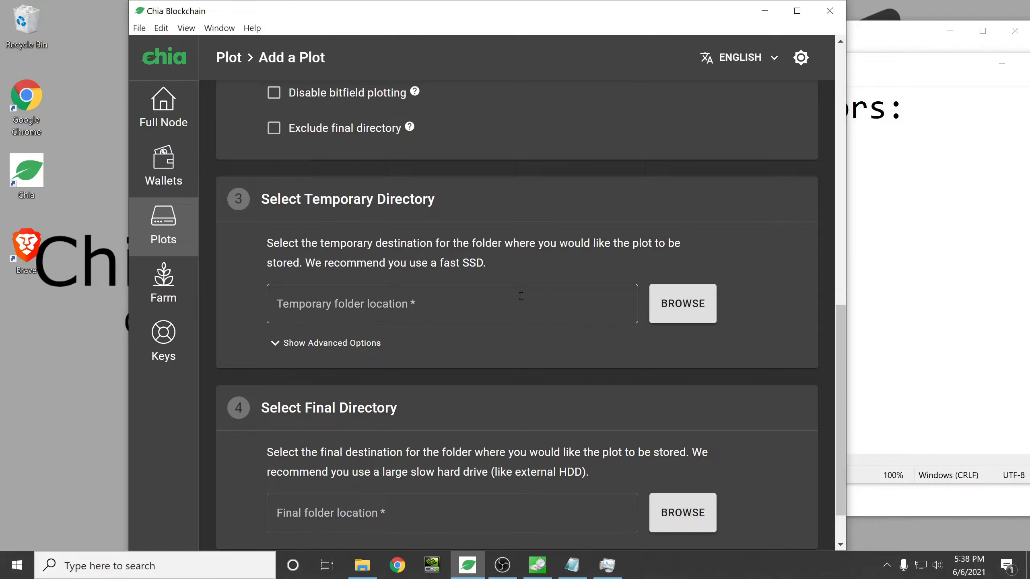
left_click_drag(494, 255, 406, 252)
left_click(405, 253)
left_click(671, 301)
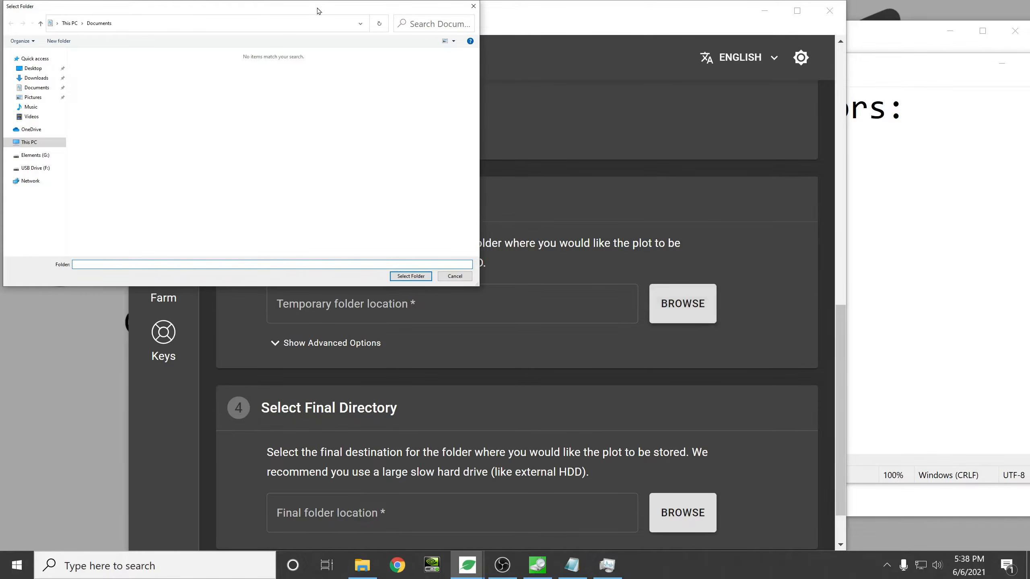
left_click_drag(318, 10, 640, 80)
left_click(358, 213)
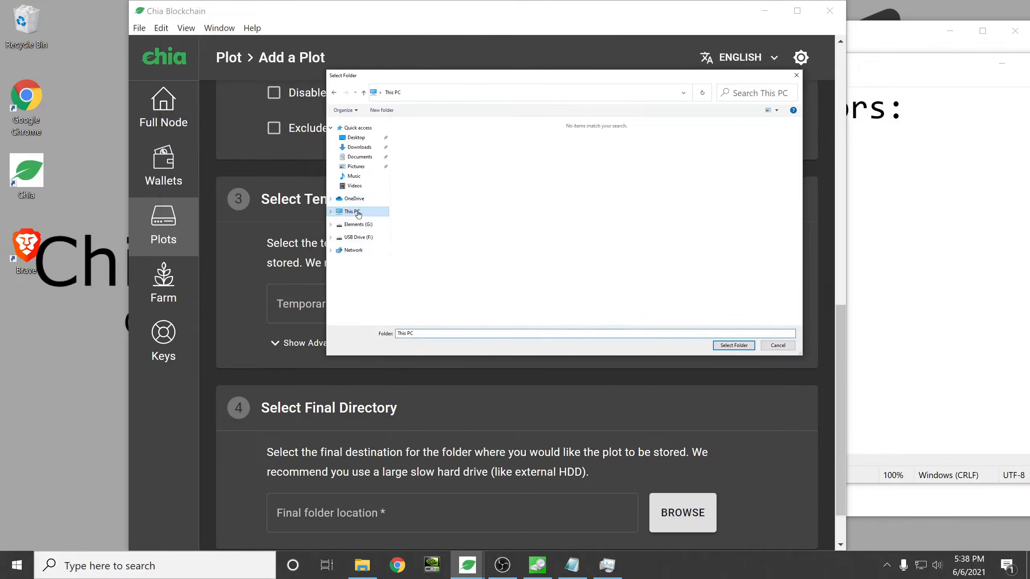
double_click(543, 223)
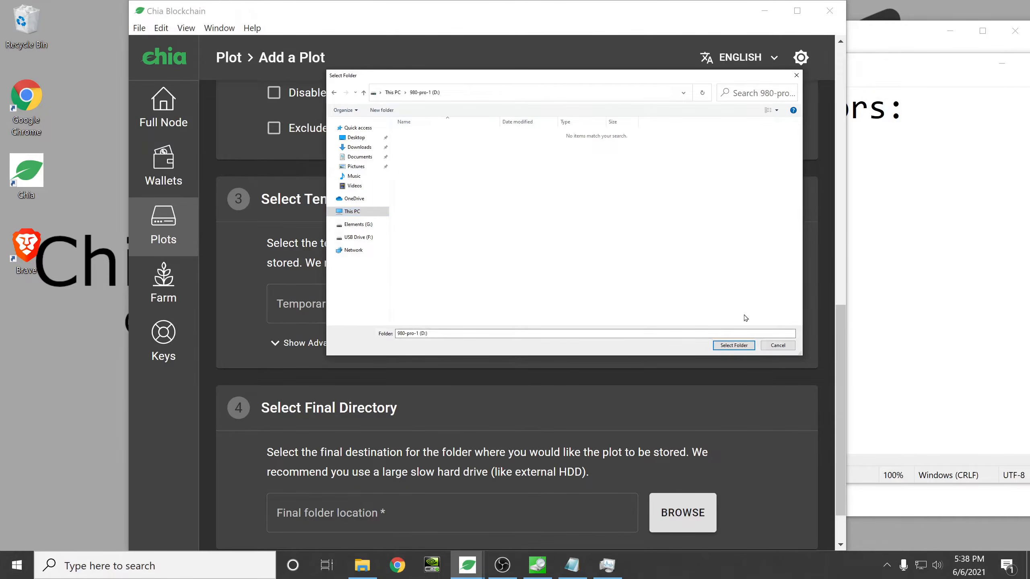
left_click(728, 346)
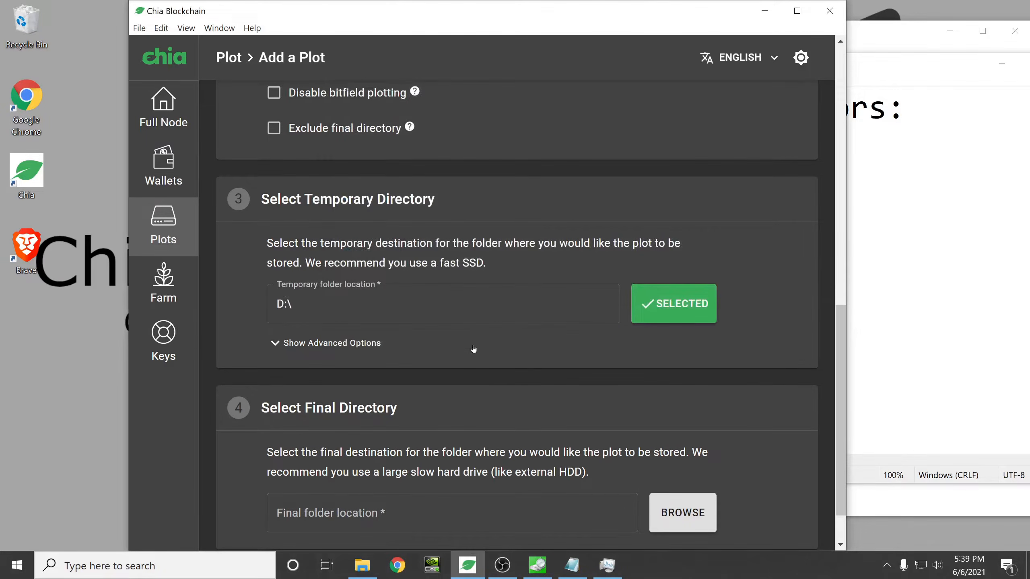
- Choose the Elements (G:) drive as the final folder location for the plots
scroll(473, 382, "down", 2)
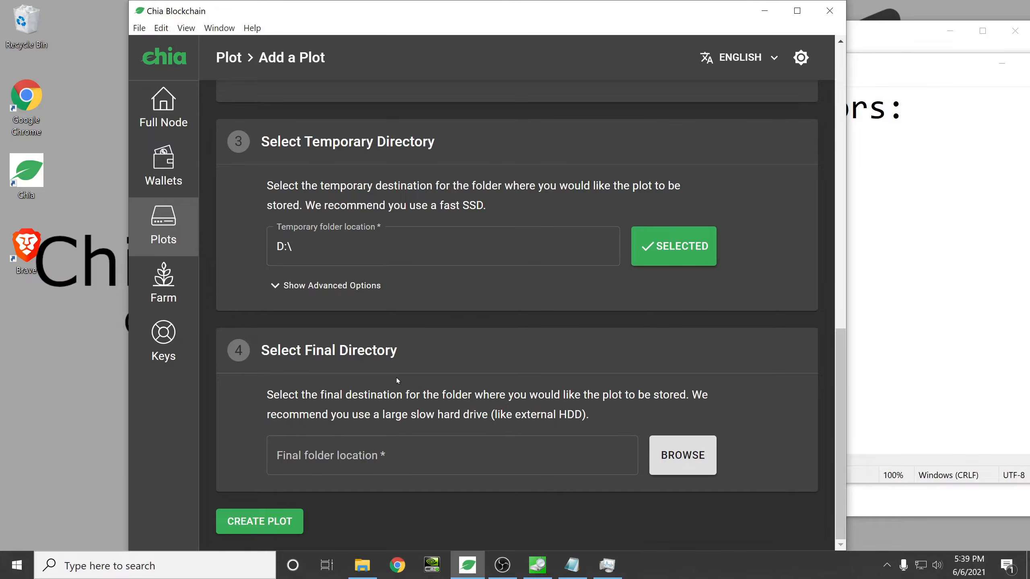
left_click(675, 441)
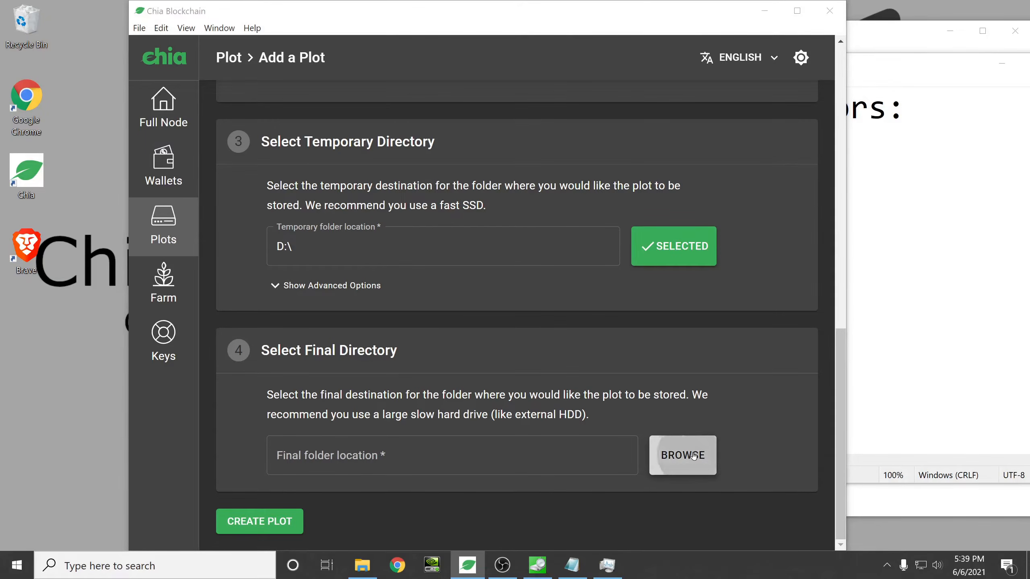
left_click(368, 211)
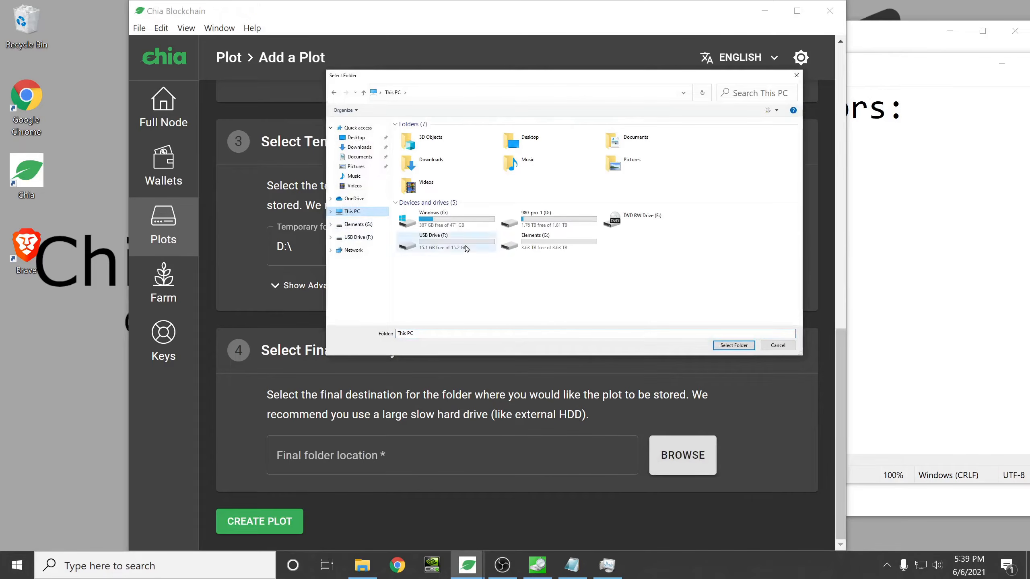
left_click(564, 247)
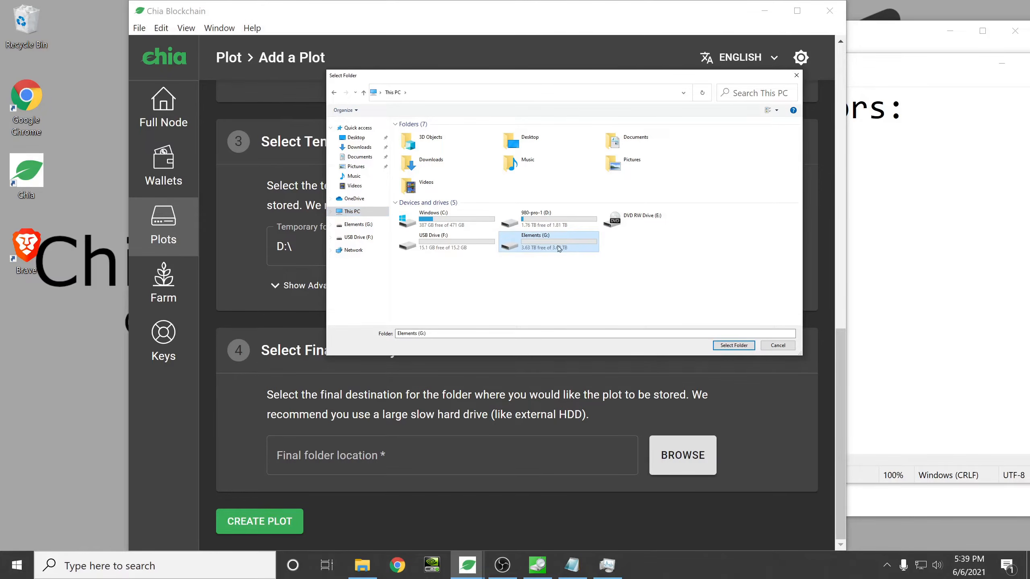
double_click(559, 249)
left_click(722, 344)
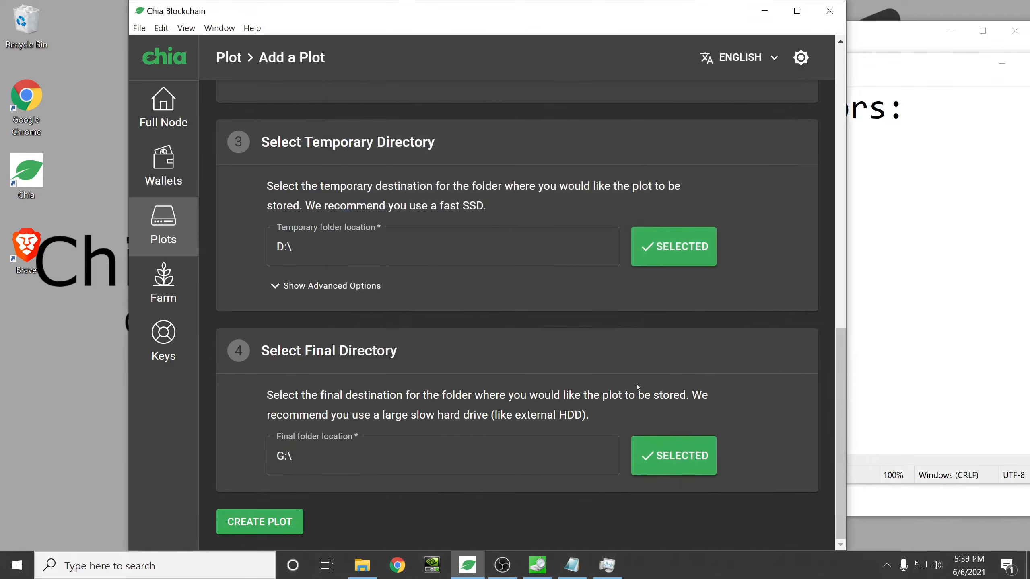
- Review the temporary and final directory recommendations, highlighting their descriptions, and recheck the plot size, count, delay and RAM settings
scroll(417, 283, "up", 2)
left_click_drag(335, 268, 501, 280)
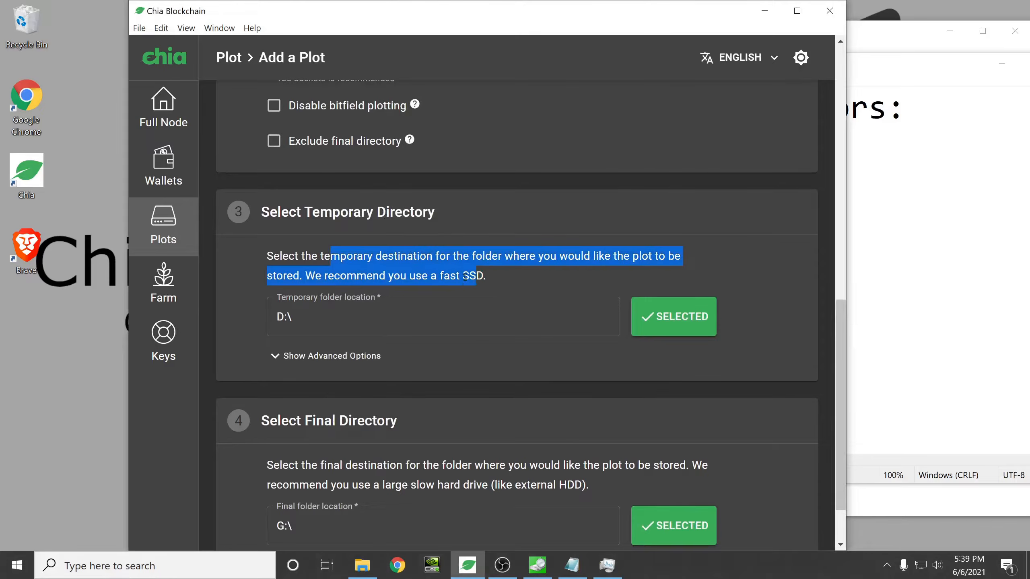
left_click(510, 276)
scroll(527, 292, "down", 2)
left_click_drag(439, 395, 610, 419)
left_click(608, 414)
scroll(607, 412, "up", 15)
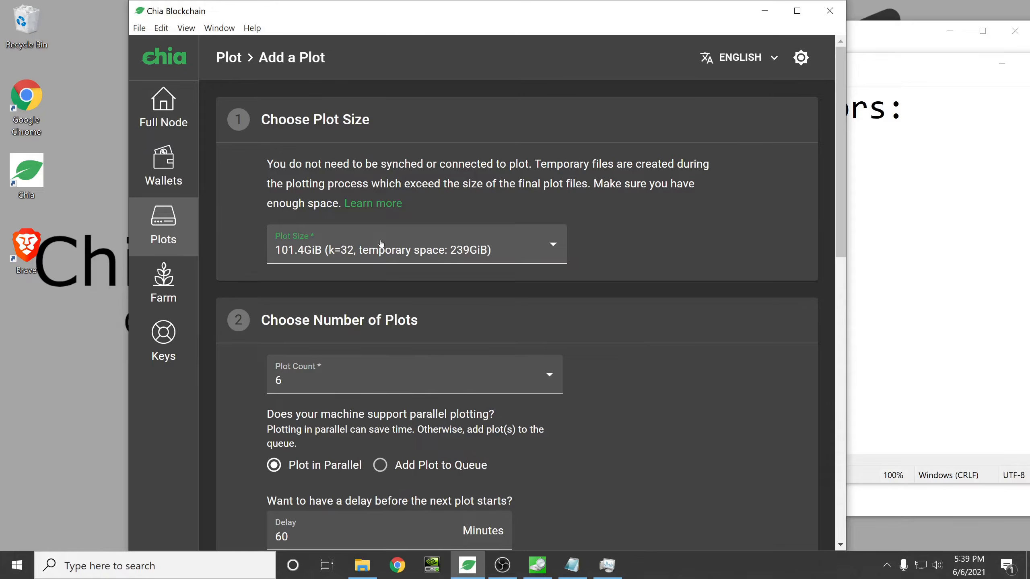
scroll(381, 243, "down", 3)
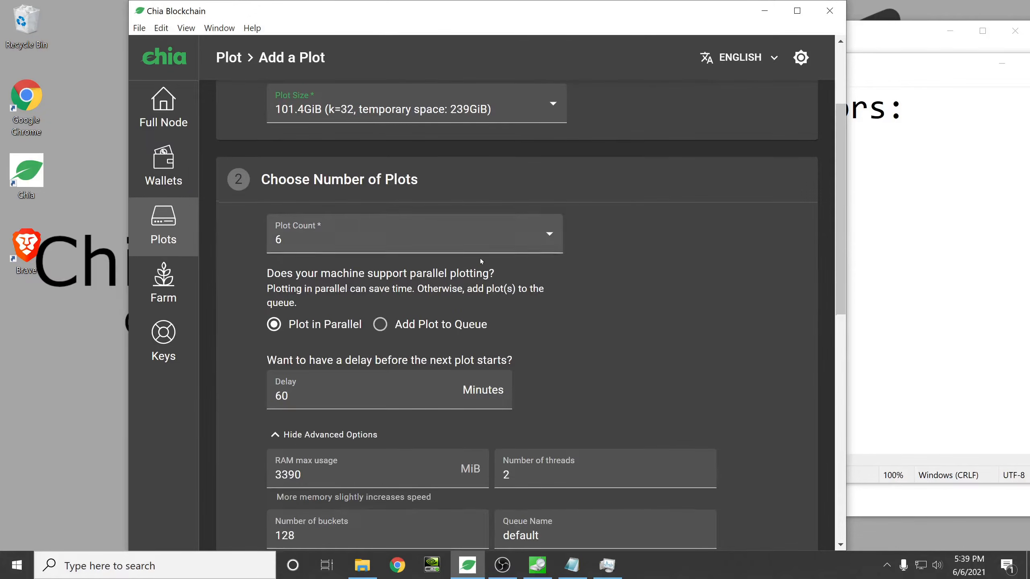
scroll(477, 260, "down", 3)
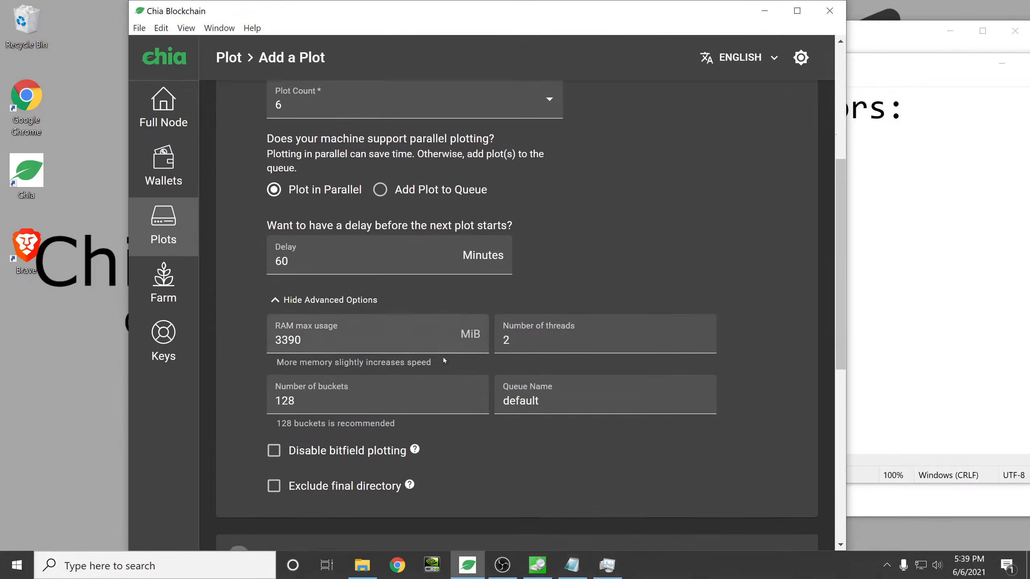
- Check the machine's CPU and Memory performance figures in Task Manager, then minimize it
left_click(607, 565)
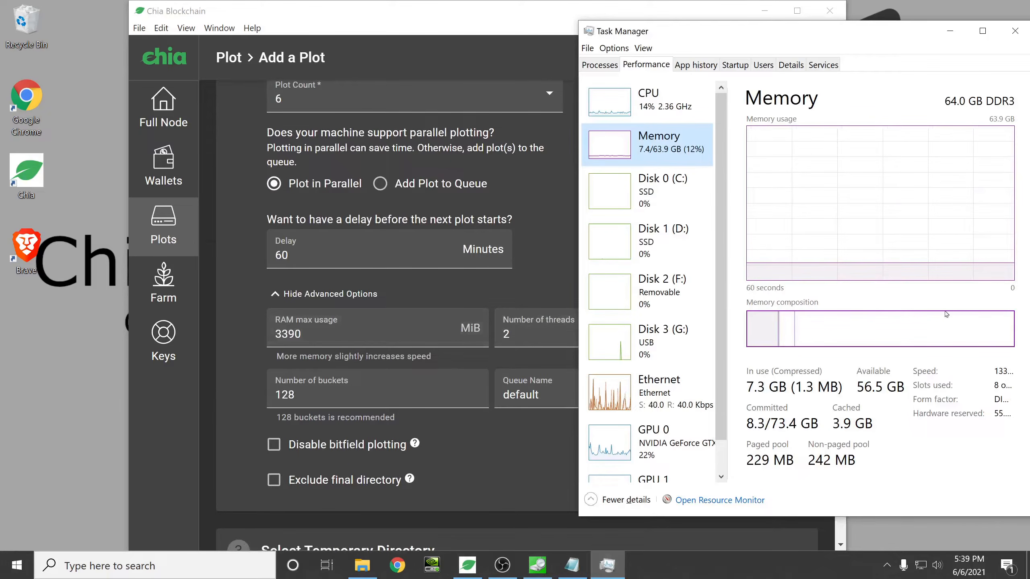
left_click(689, 97)
left_click_drag(813, 39, 775, 37)
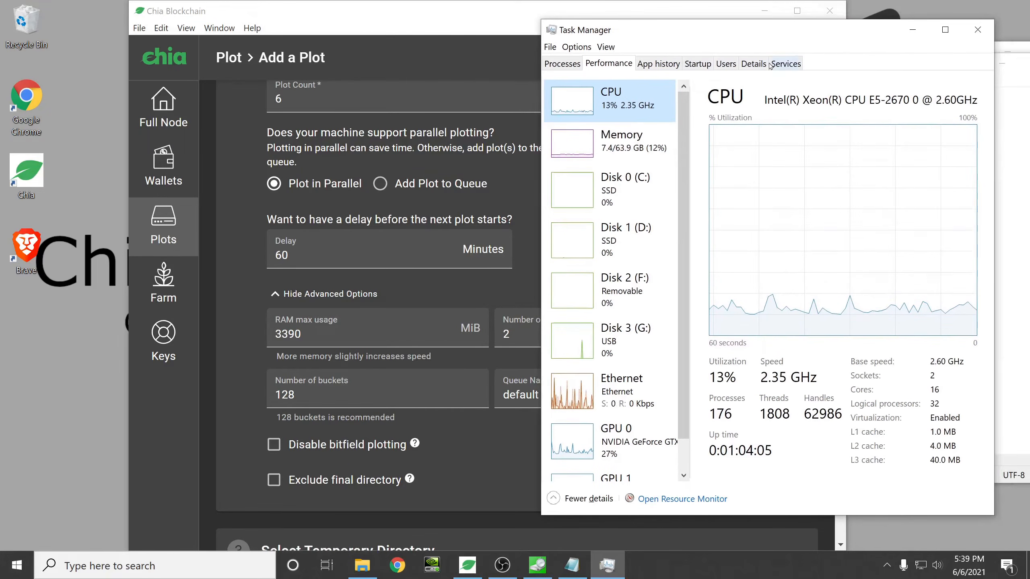
left_click(641, 142)
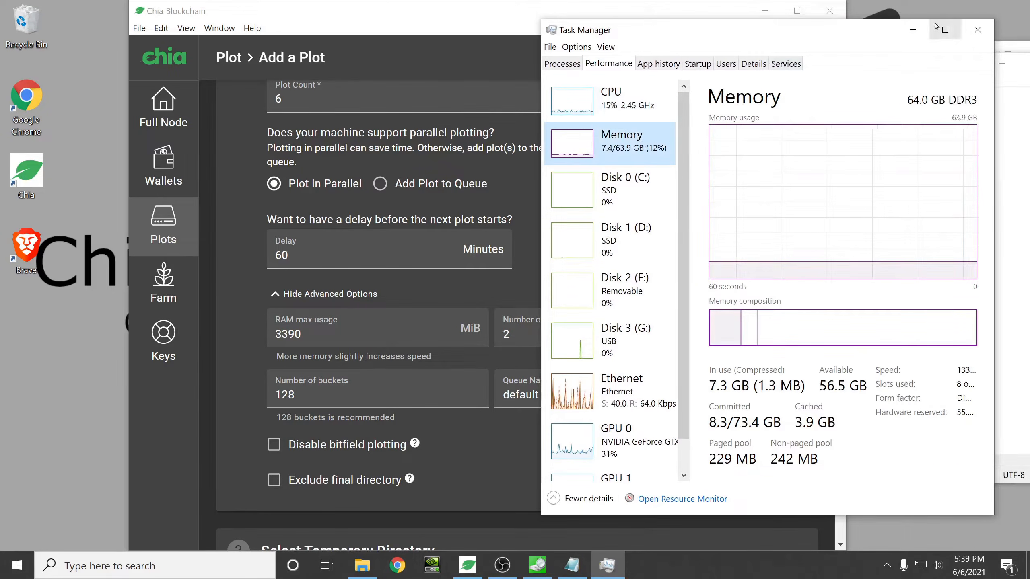
left_click(913, 31)
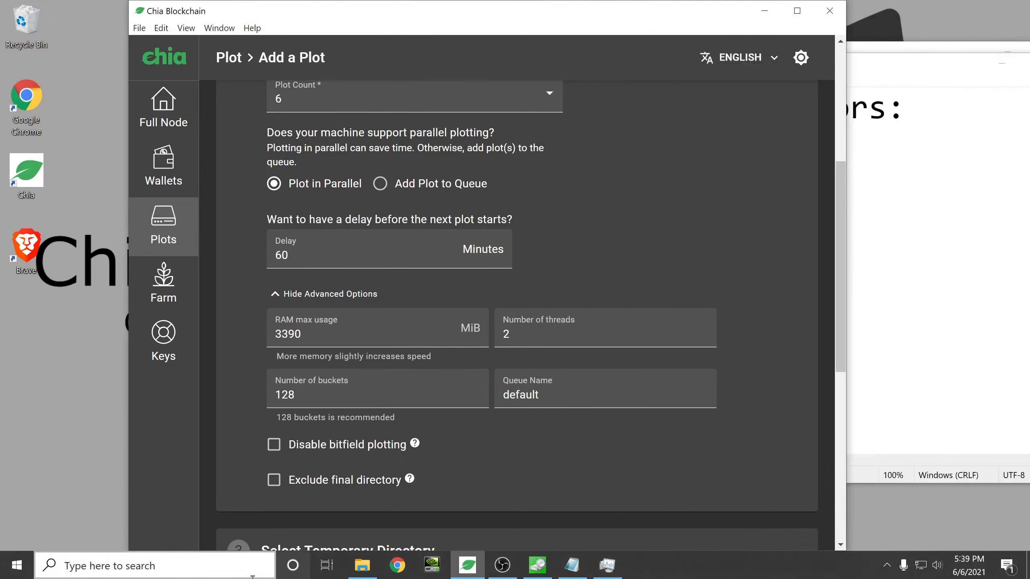
- Check the free space of the drives under This PC in File Explorer, then minimize the window
left_click(362, 565)
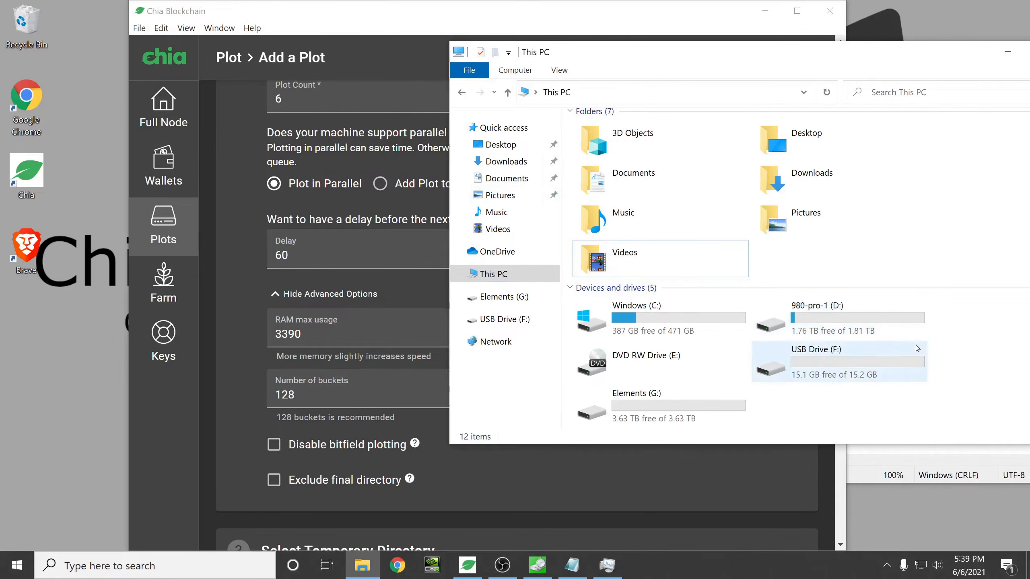
left_click_drag(944, 51, 840, 56)
left_click(903, 56)
left_click(362, 565)
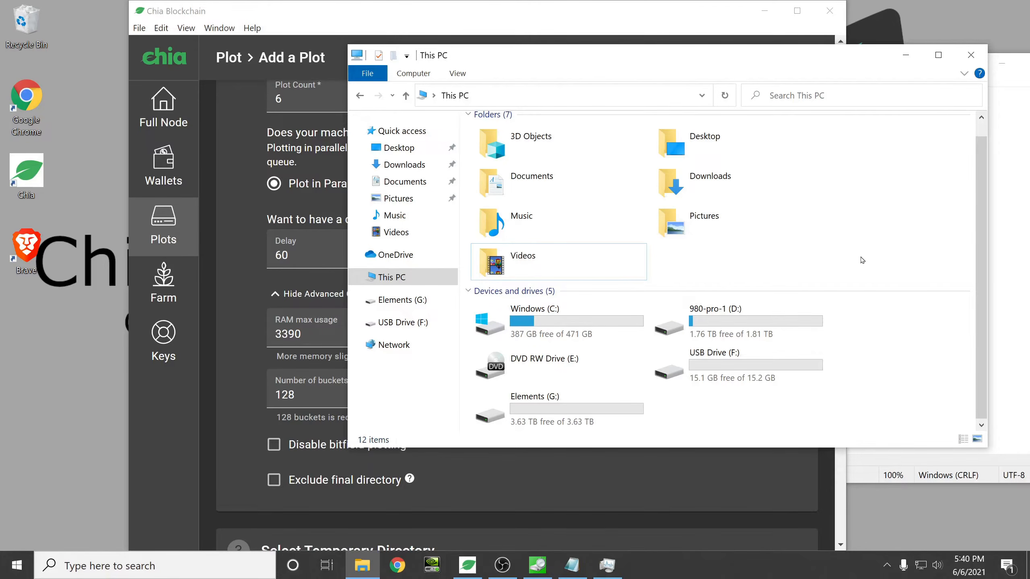
left_click(906, 55)
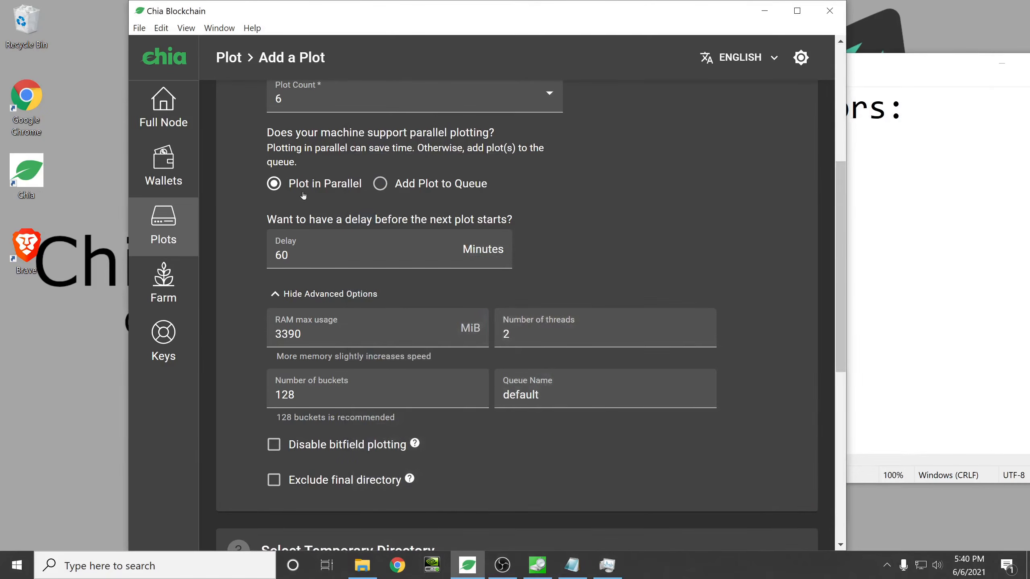
- Switch to Notepad and add blank lines below the RAM entry
scroll(373, 207, "up", 3)
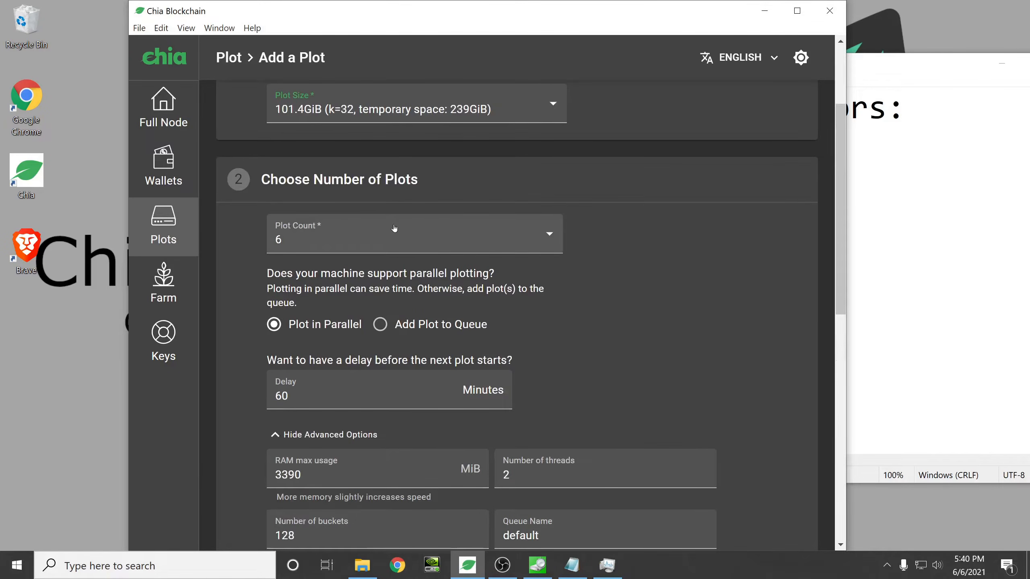
left_click(911, 356)
key("Return")
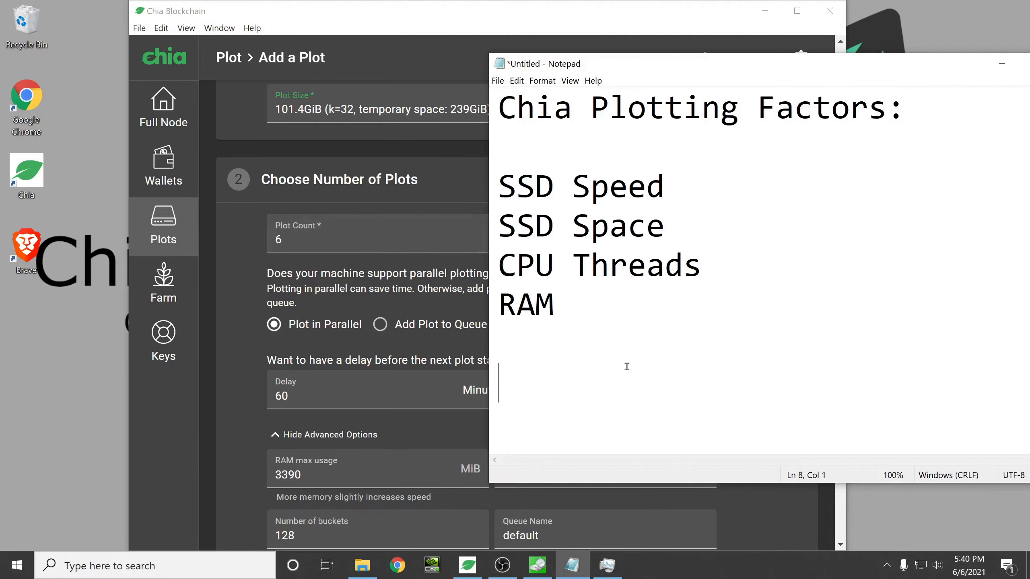
- Return to the Chia plot form, create the six plots and look over the Local Harvester Plots list
left_click(456, 300)
scroll(507, 311, "down", 10)
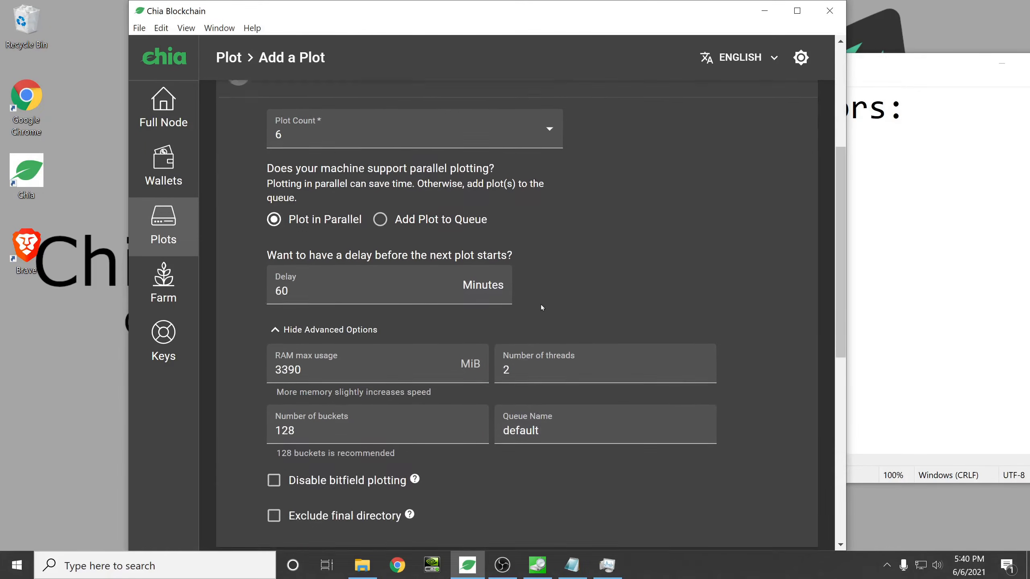
scroll(579, 296, "down", 2)
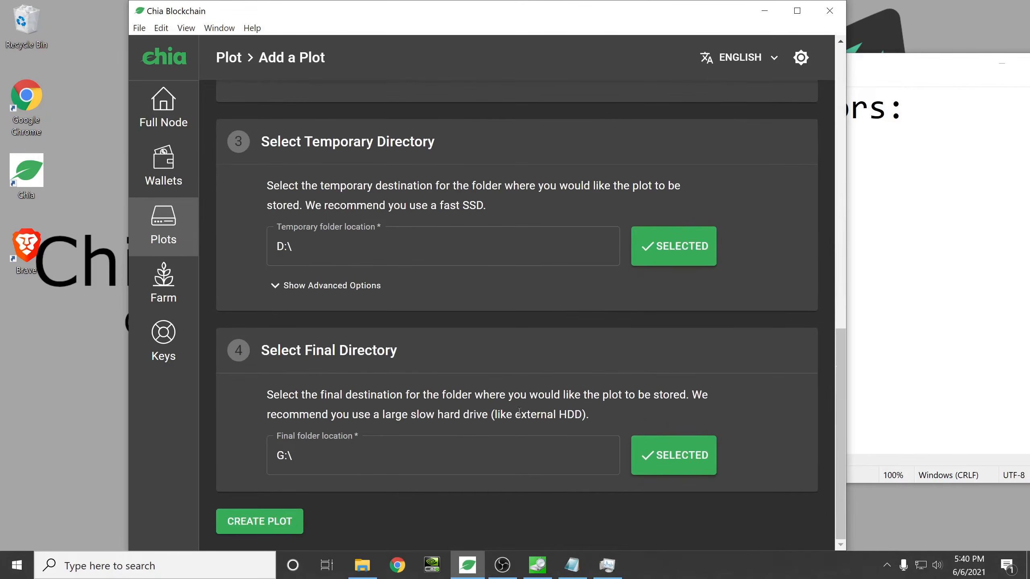
left_click(264, 524)
left_click_drag(461, 11, 482, 12)
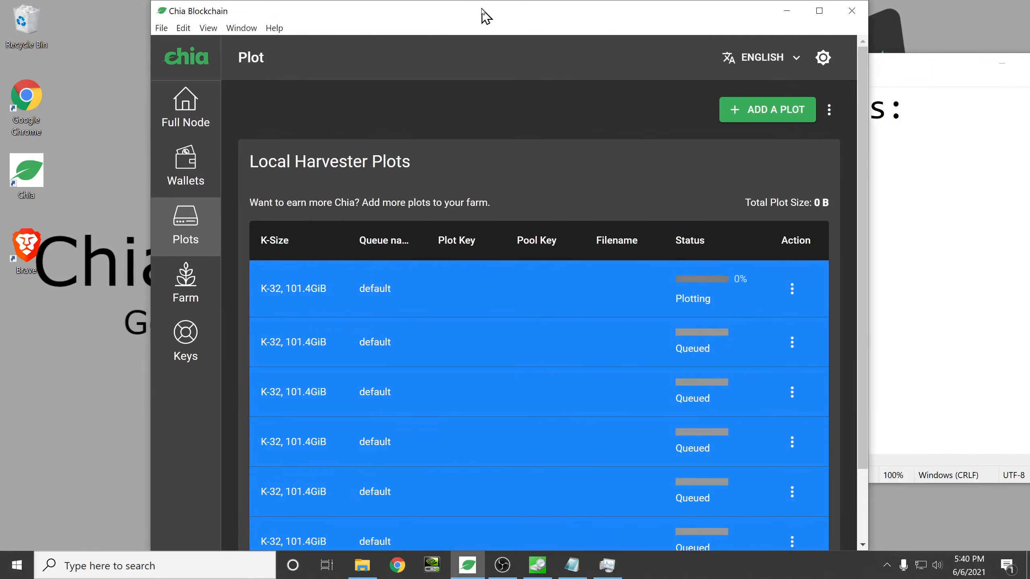
scroll(679, 318, "down", 2)
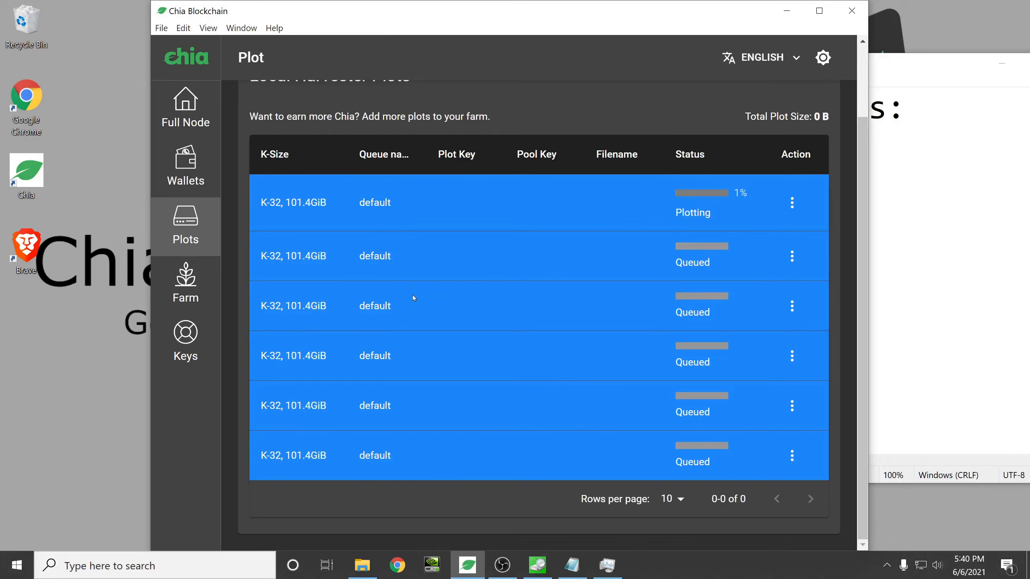
scroll(543, 184, "up", 2)
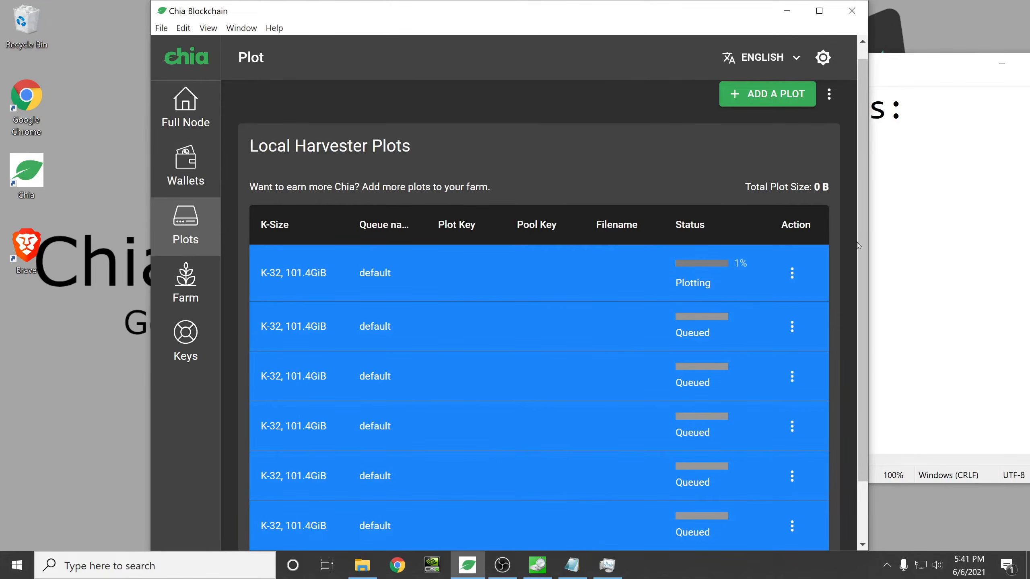
- Add the line "4 phases" below the plotting factors in the Notepad list
left_click(931, 292)
key("Return")
key("Return")
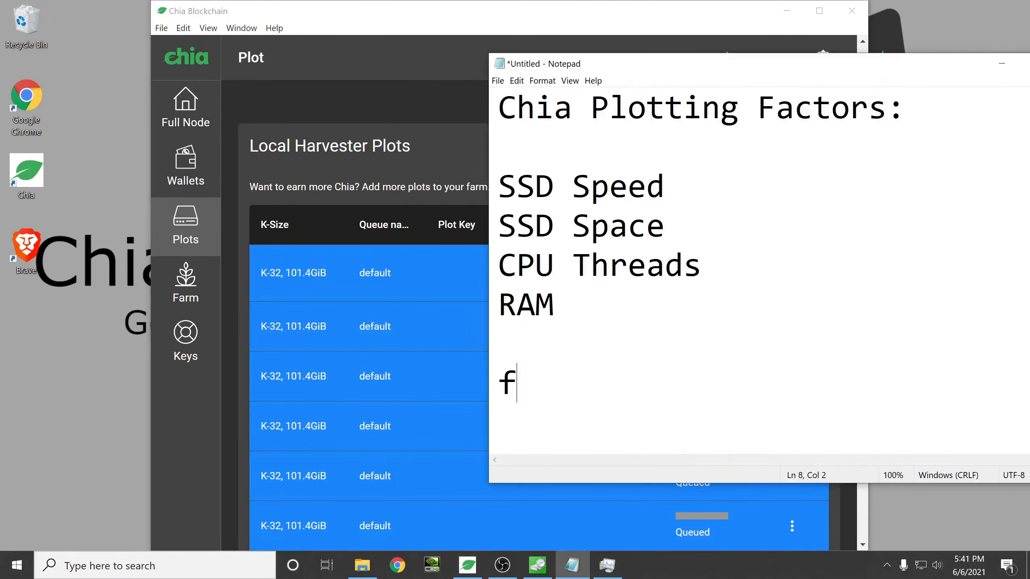
type("5")
key("BackSpace")
type("4 pha")
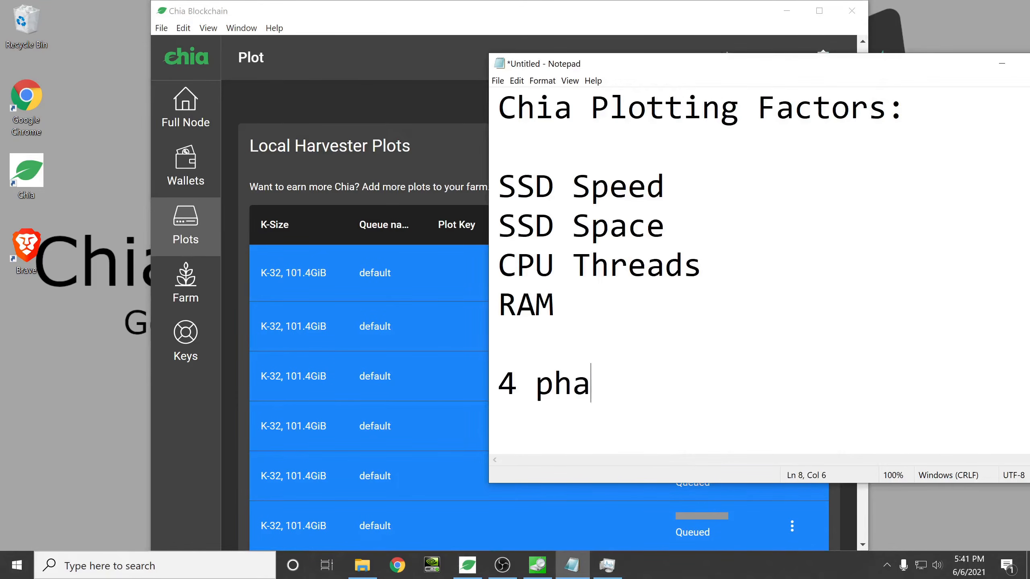
type("ses")
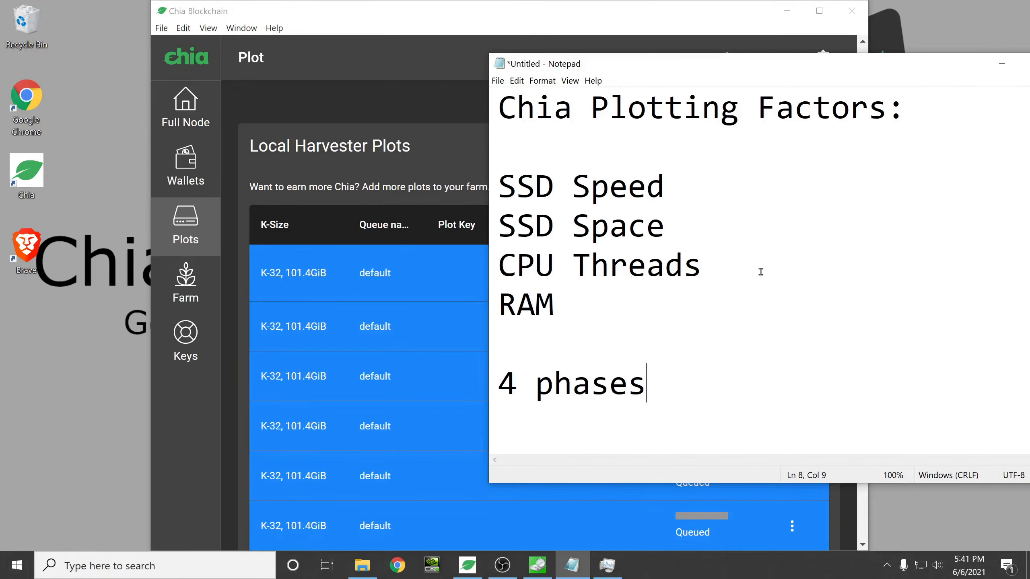
- Return to Chia, reposition and shrink its window, and review the plotting status of the Local Harvester Plots
left_click(438, 127)
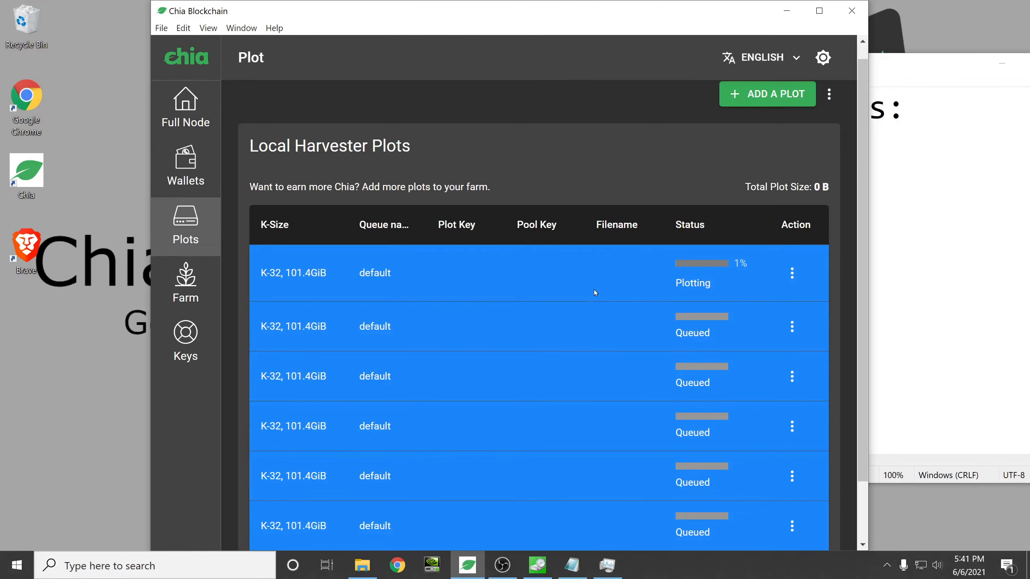
left_click_drag(600, 16, 607, 17)
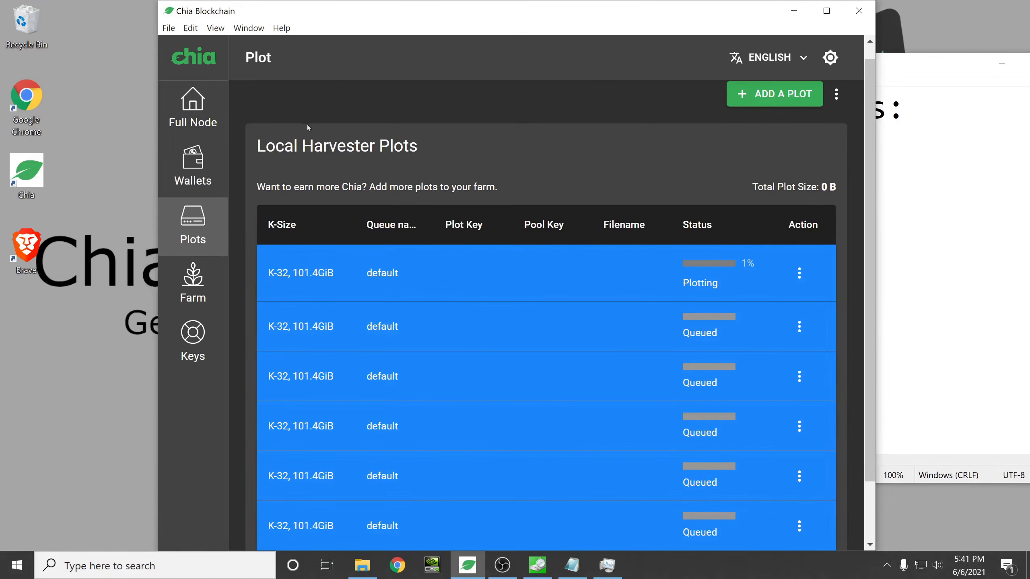
left_click_drag(158, 2, 186, 19)
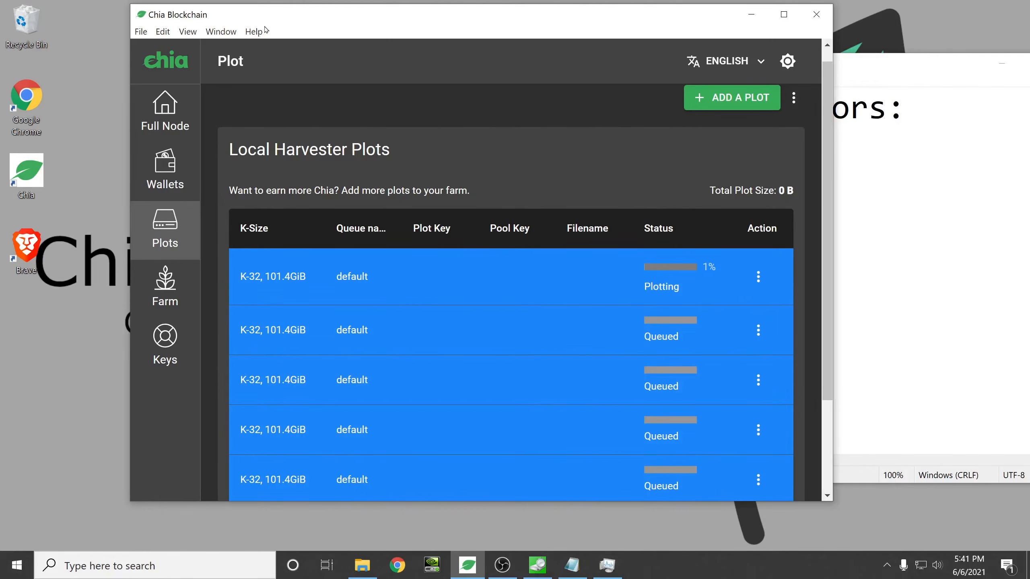
scroll(653, 250, "down", 1)
scroll(653, 249, "down", 3)
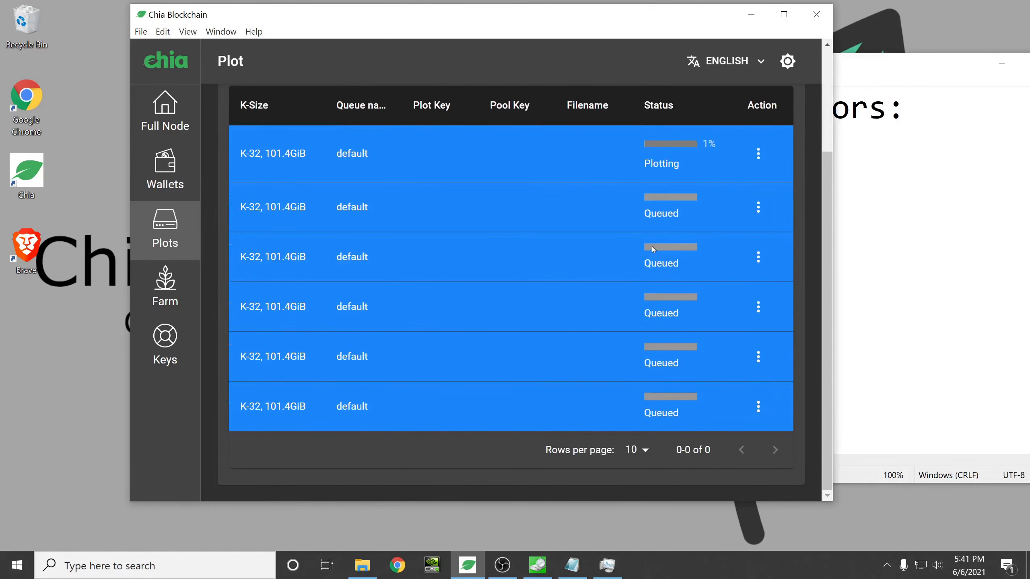
scroll(652, 246, "up", 4)
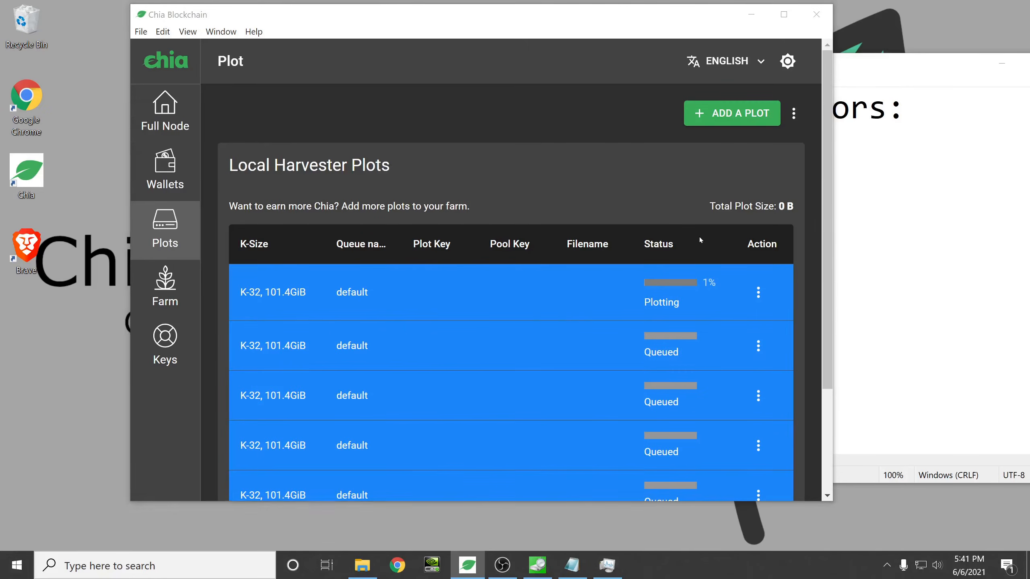
- Open Windows PowerShell, reposition its window and close it again
key("super")
type("power")
key("Return")
left_click_drag(451, 45, 383, 70)
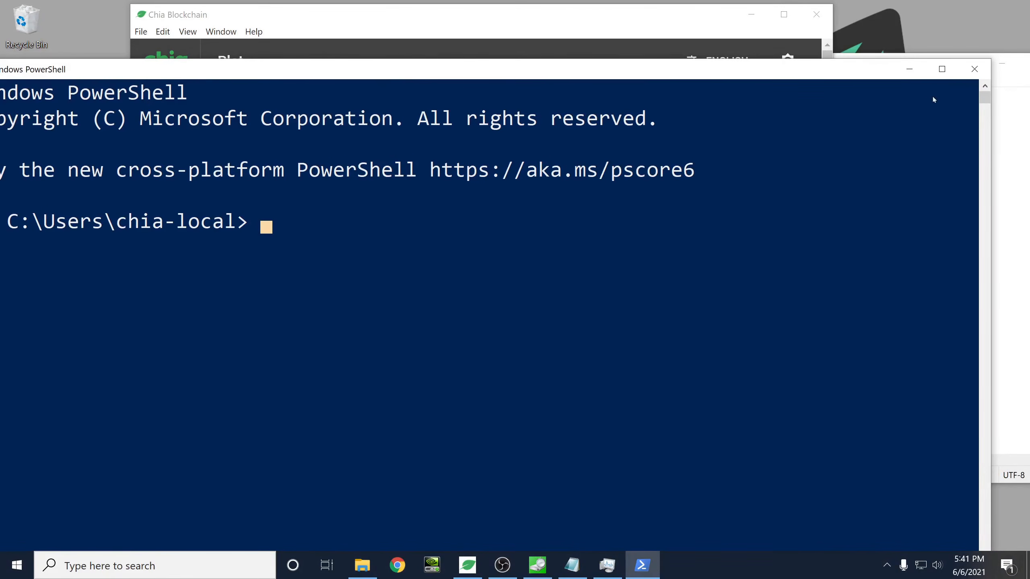
left_click(977, 72)
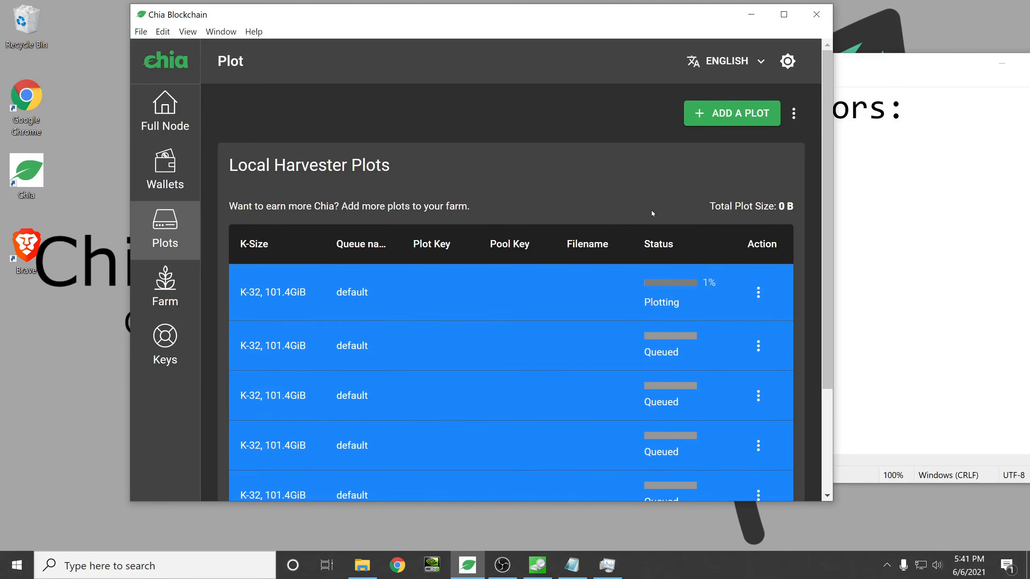
- Review the plot queue, highlight the plotting factors from CPU Threads down in Notepad, and minimize the note
scroll(650, 198, "down", 2)
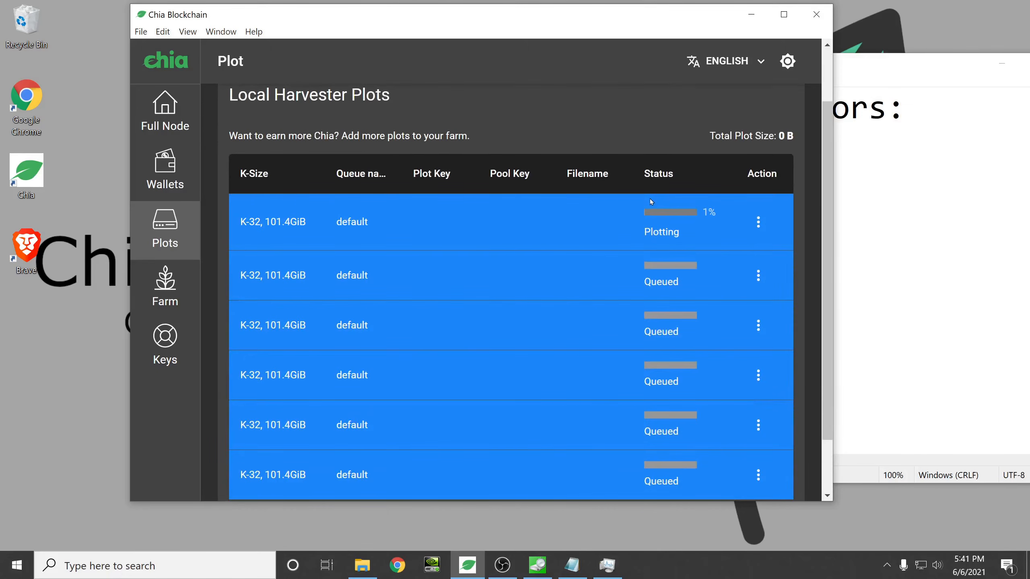
left_click(1005, 156)
left_click_drag(606, 352, 571, 266)
left_click(627, 266)
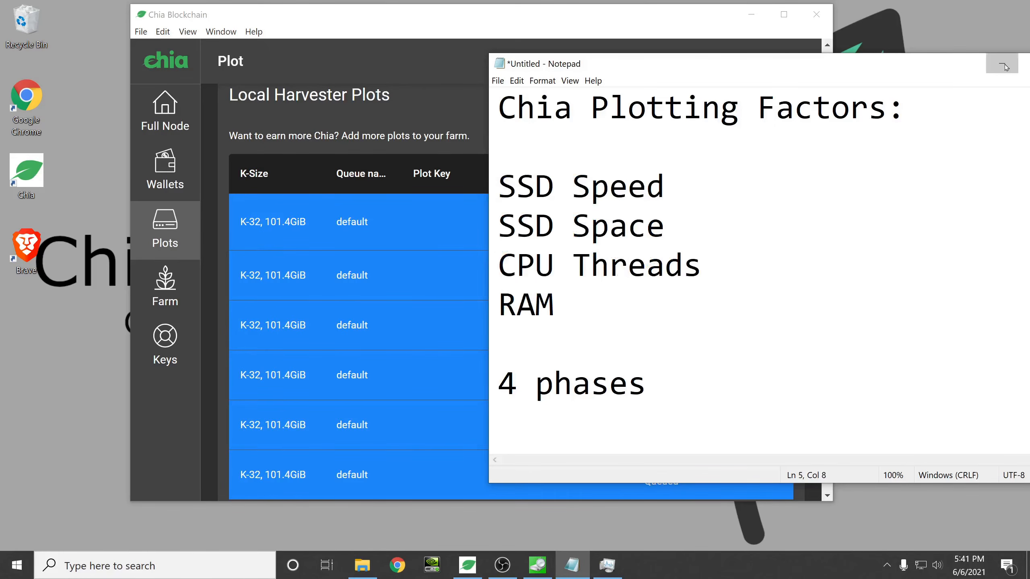
left_click(1002, 64)
scroll(643, 283, "up", 2)
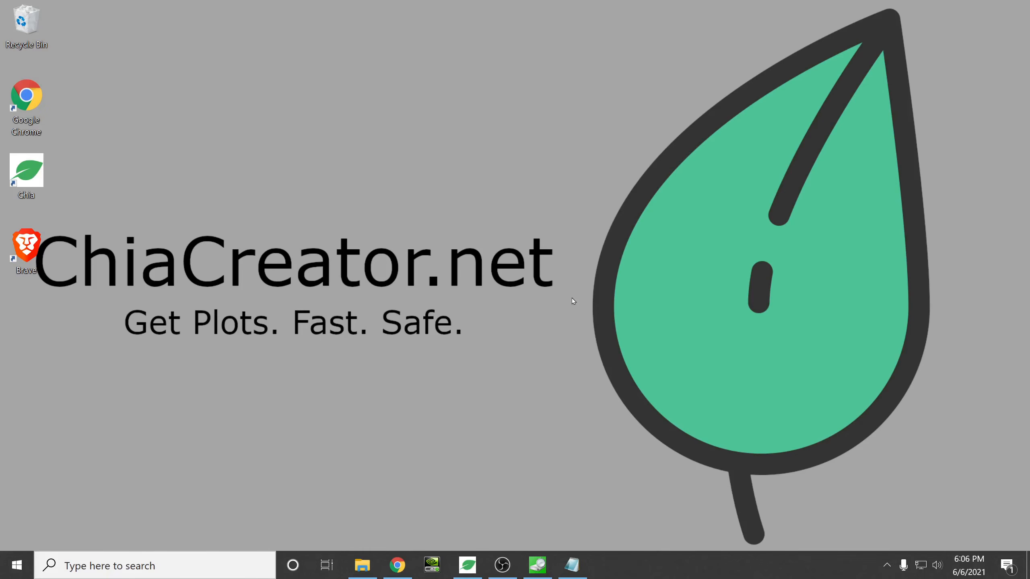
- Switch to Chrome and view the Chia plot packages and their prices on chiacreator.net
left_click(397, 565)
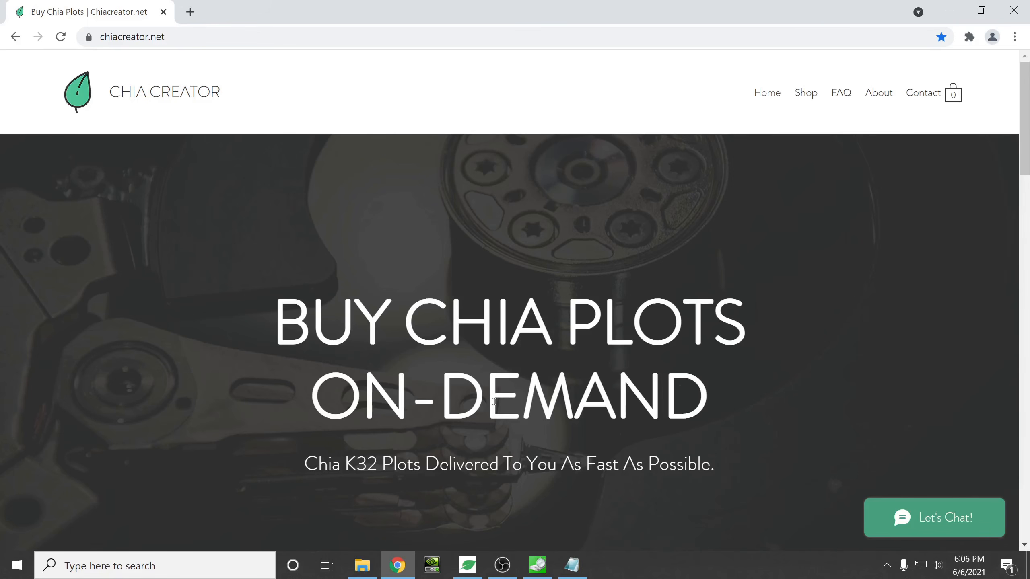
scroll(495, 401, "down", 10)
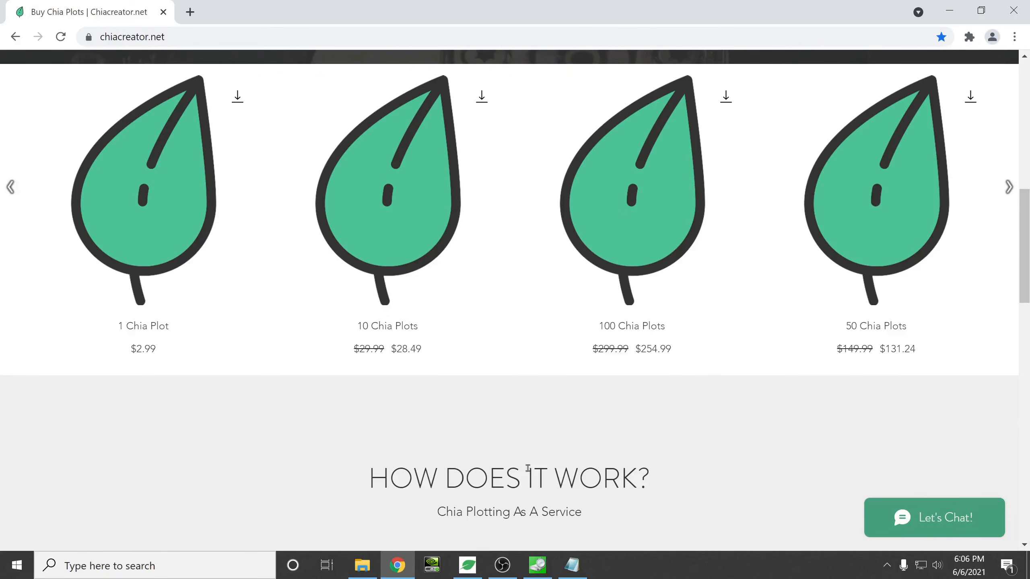
- Switch to the Notepad note and highlight the CHIATUTORIAL discount code for 15% off
left_click(572, 565)
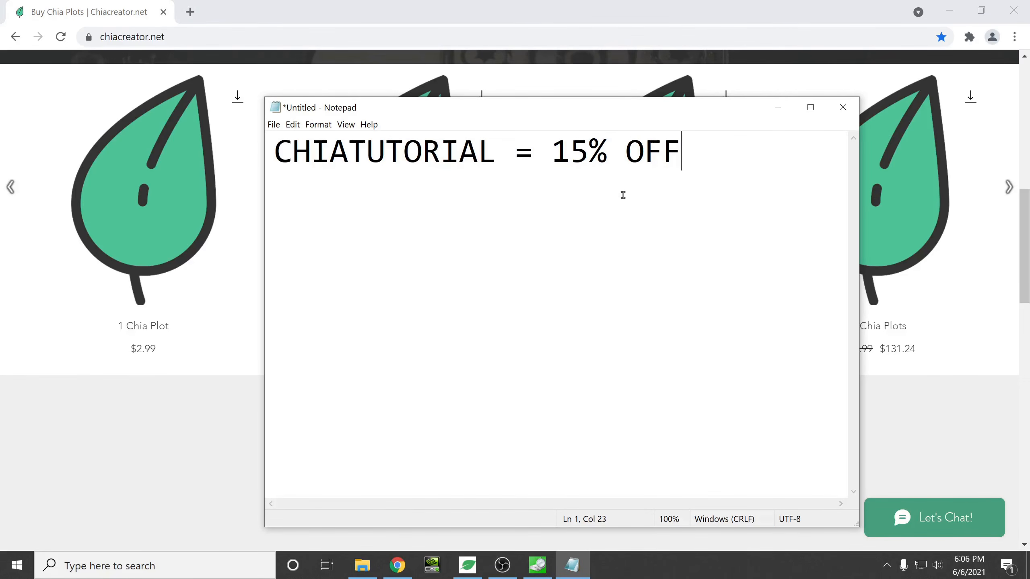
left_click_drag(497, 159, 269, 161)
left_click(553, 157)
left_click_drag(494, 151, 275, 153)
left_click(564, 155)
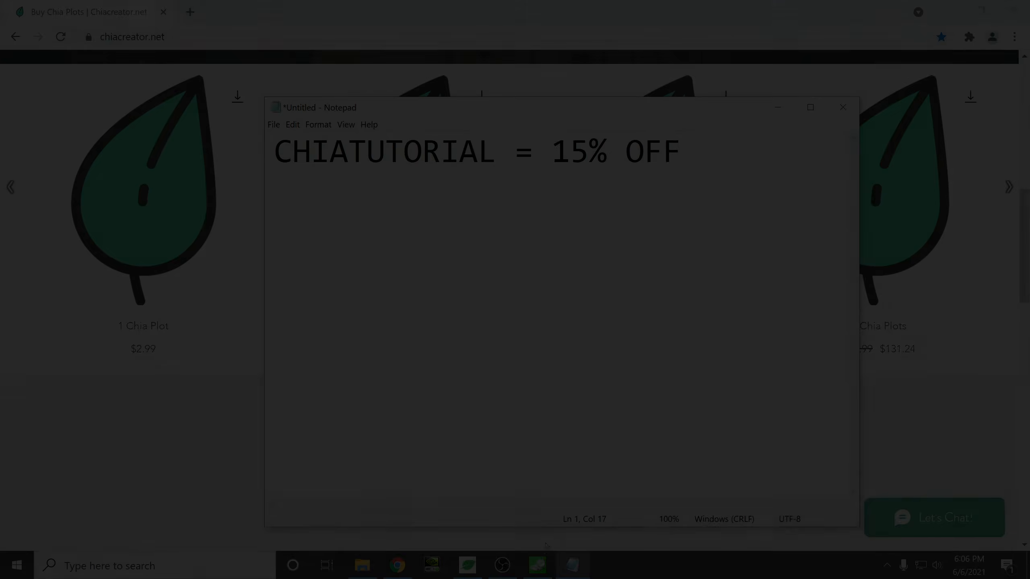